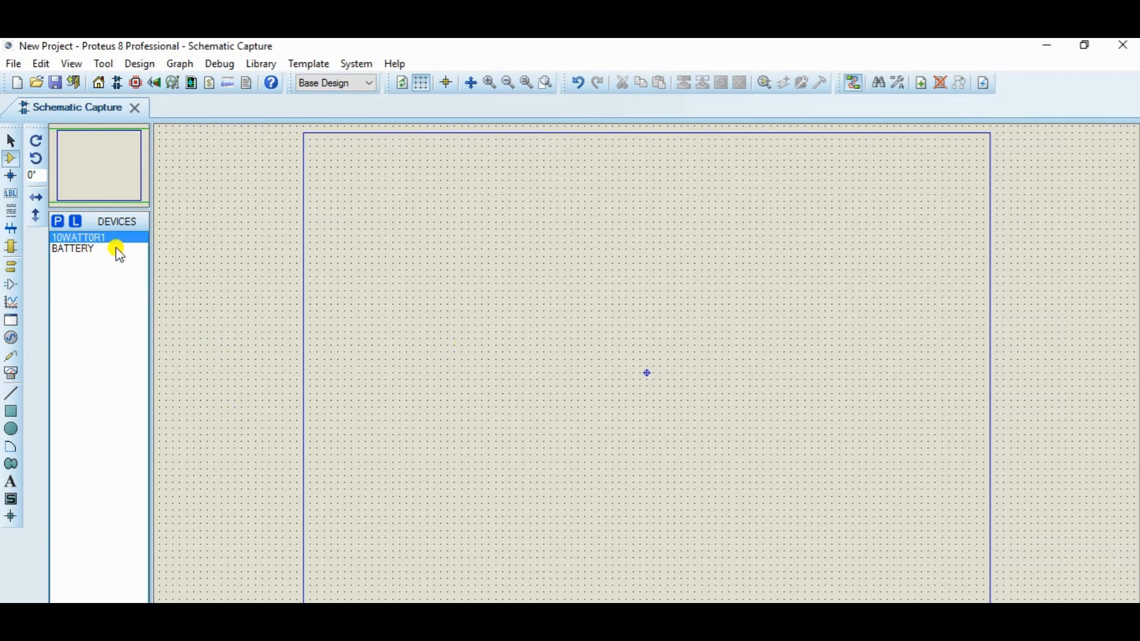
- Place a BATTERY on the left half of the schematic sheet
{"action": "left_click", "coordinate": [82, 249]}
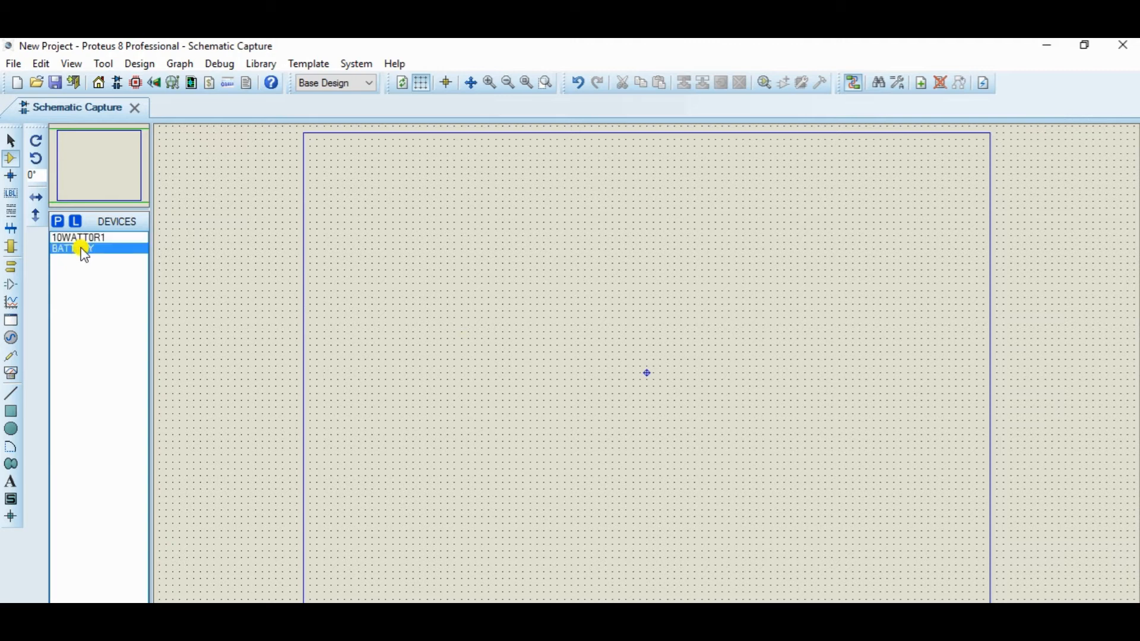
{"action": "left_click", "coordinate": [463, 369]}
{"action": "left_click", "coordinate": [427, 356]}
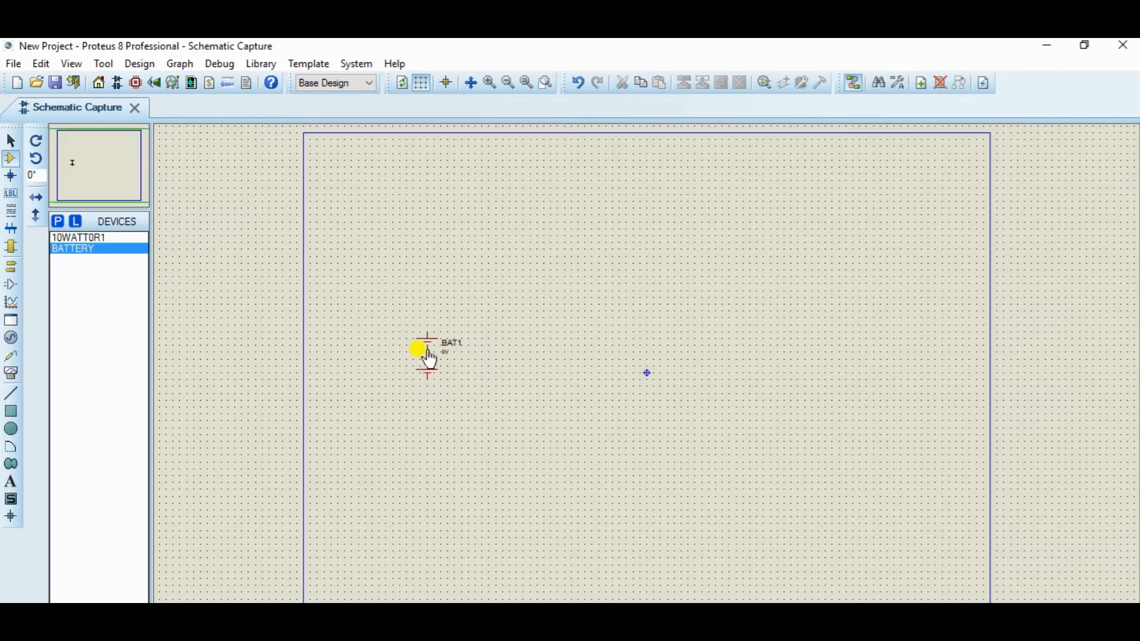
- Place three 10WATT0R1 resistors in a horizontal row to the right of the battery
{"action": "left_click", "coordinate": [92, 237]}
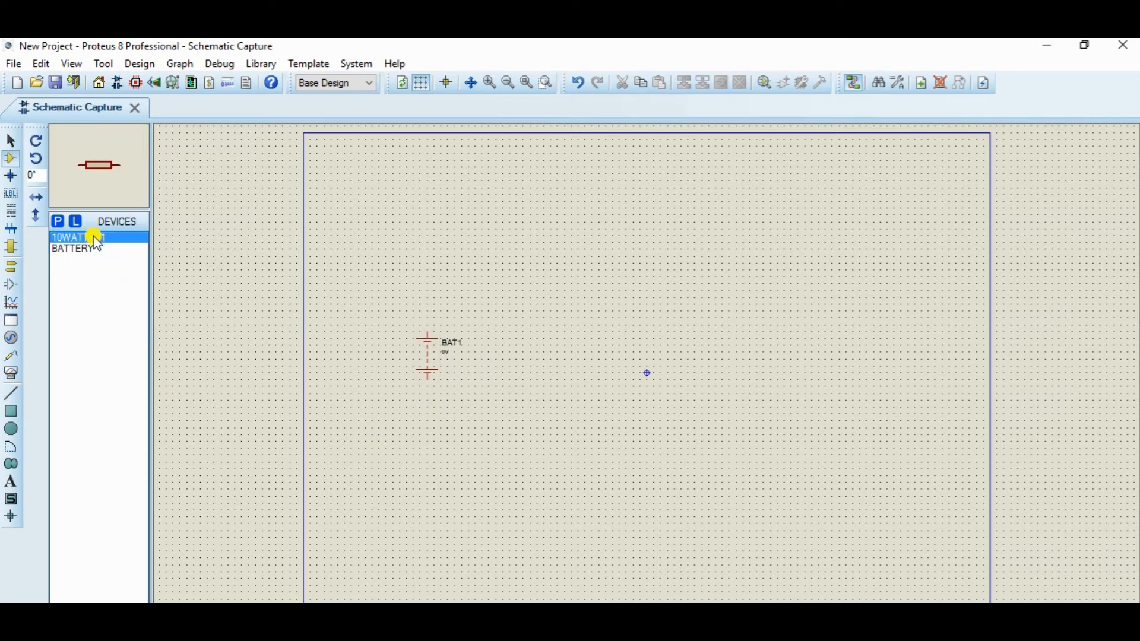
{"action": "left_click", "coordinate": [573, 349]}
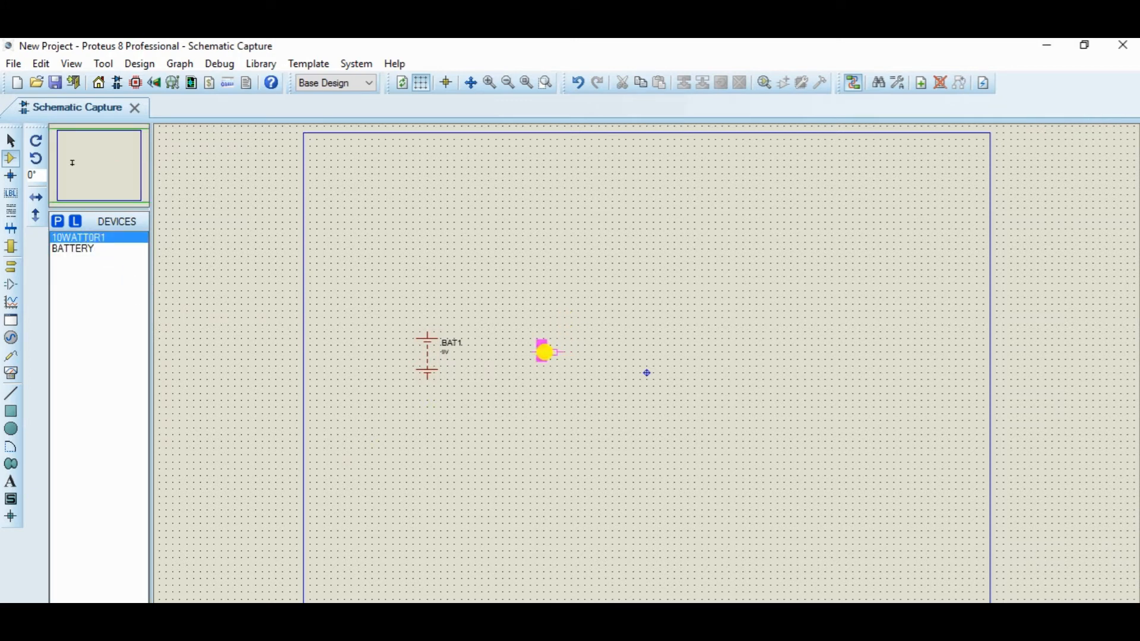
{"action": "left_click", "coordinate": [546, 352]}
{"action": "left_click", "coordinate": [643, 354]}
{"action": "left_click", "coordinate": [650, 352]}
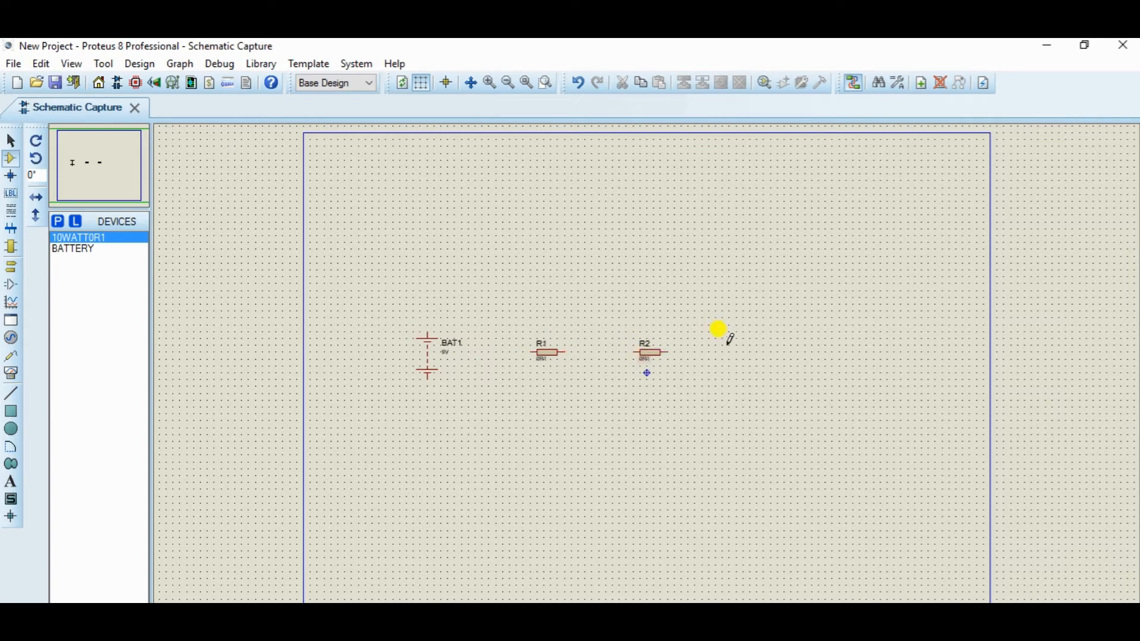
{"action": "left_click", "coordinate": [752, 347]}
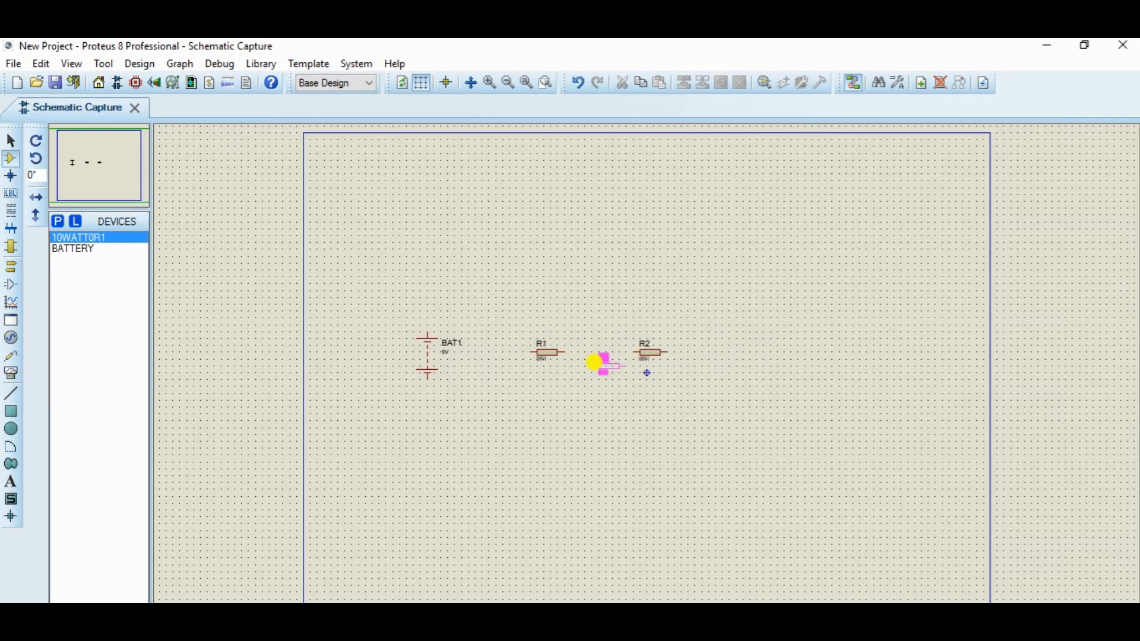
{"action": "left_click", "coordinate": [745, 352]}
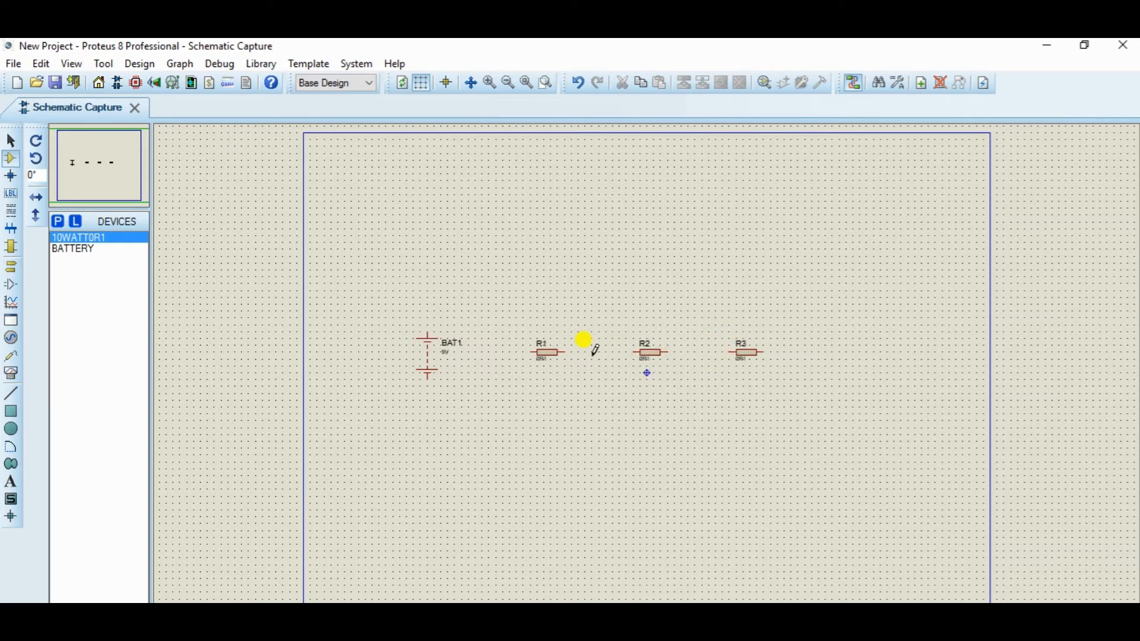
- Rotate resistors R1, R2 and R3 clockwise and move R1 down level with the other two
{"action": "right_click", "coordinate": [552, 353]}
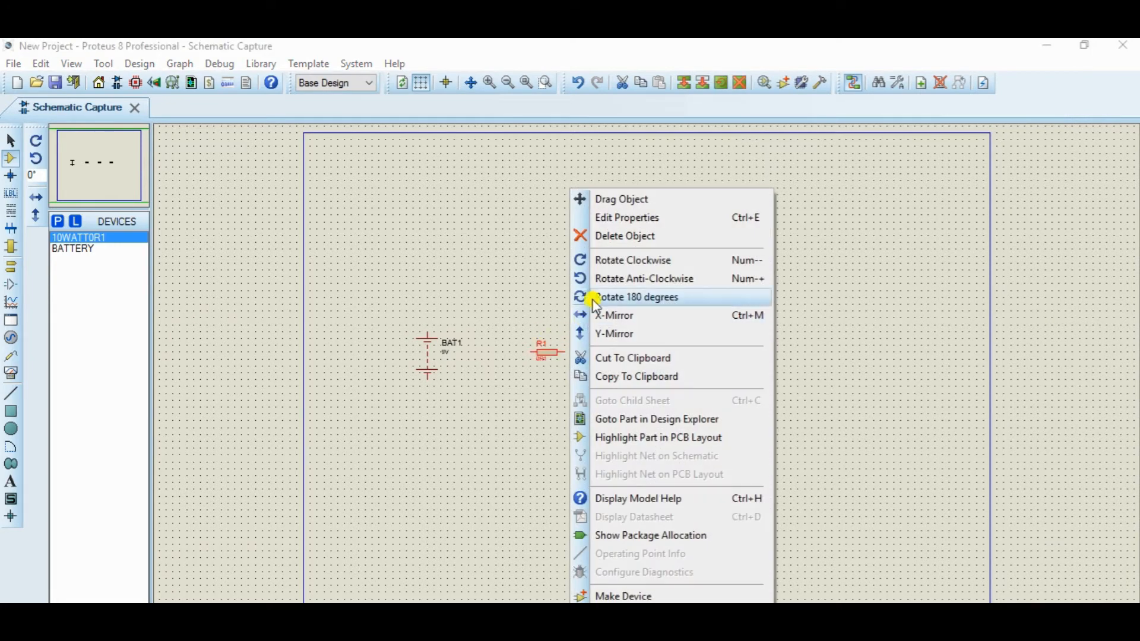
{"action": "left_click", "coordinate": [616, 261]}
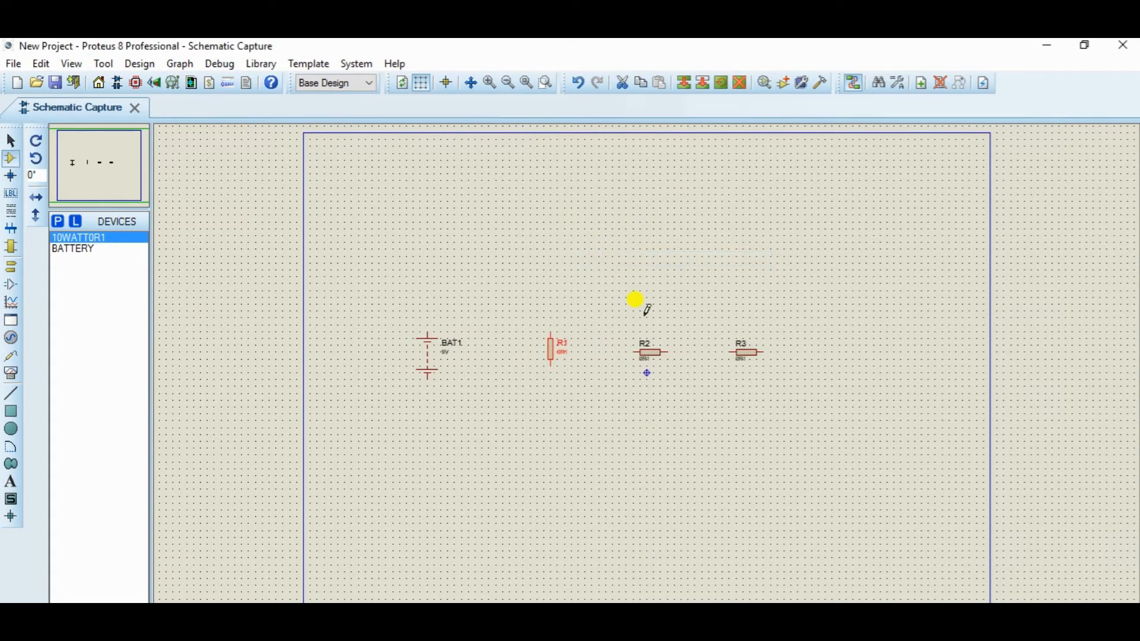
{"action": "right_click", "coordinate": [650, 347]}
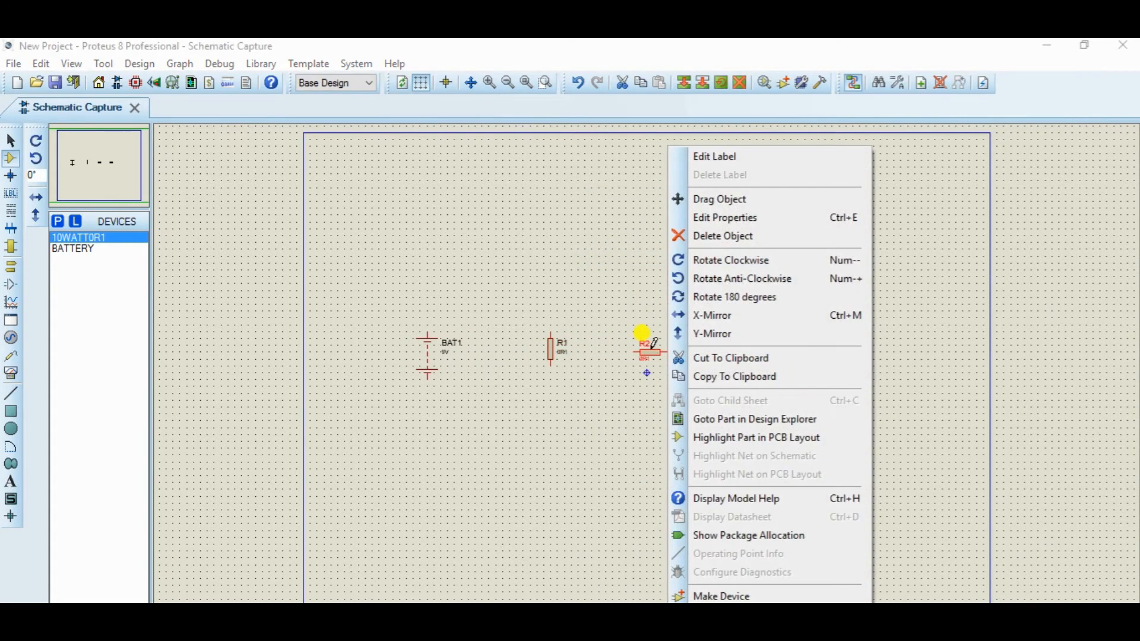
{"action": "left_click", "coordinate": [727, 260]}
{"action": "right_click", "coordinate": [749, 356]}
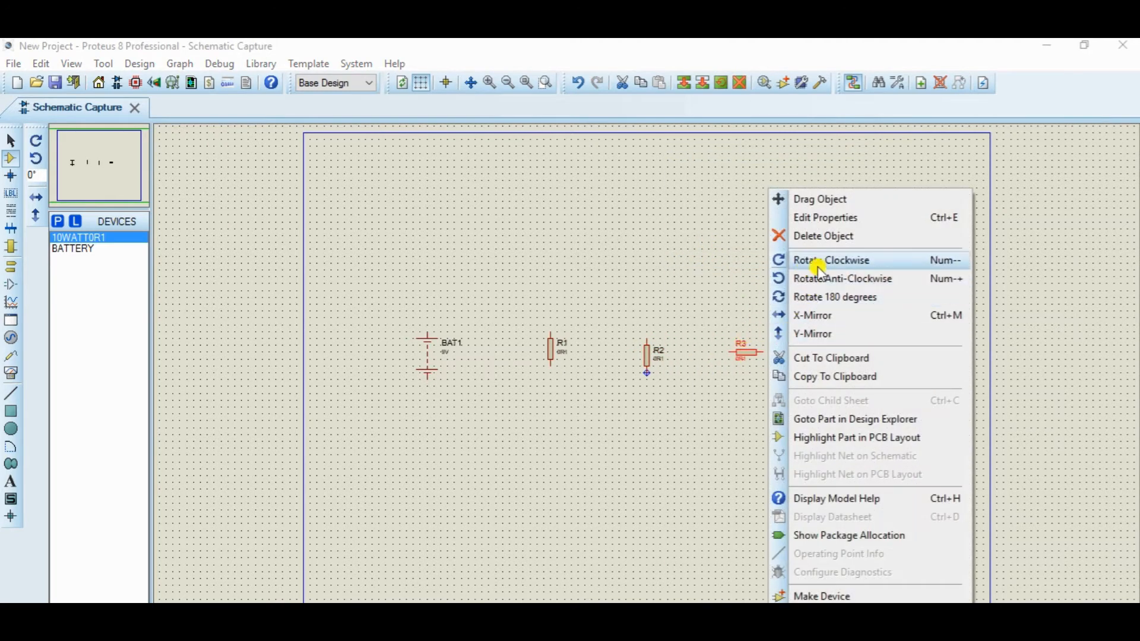
{"action": "left_click", "coordinate": [799, 260]}
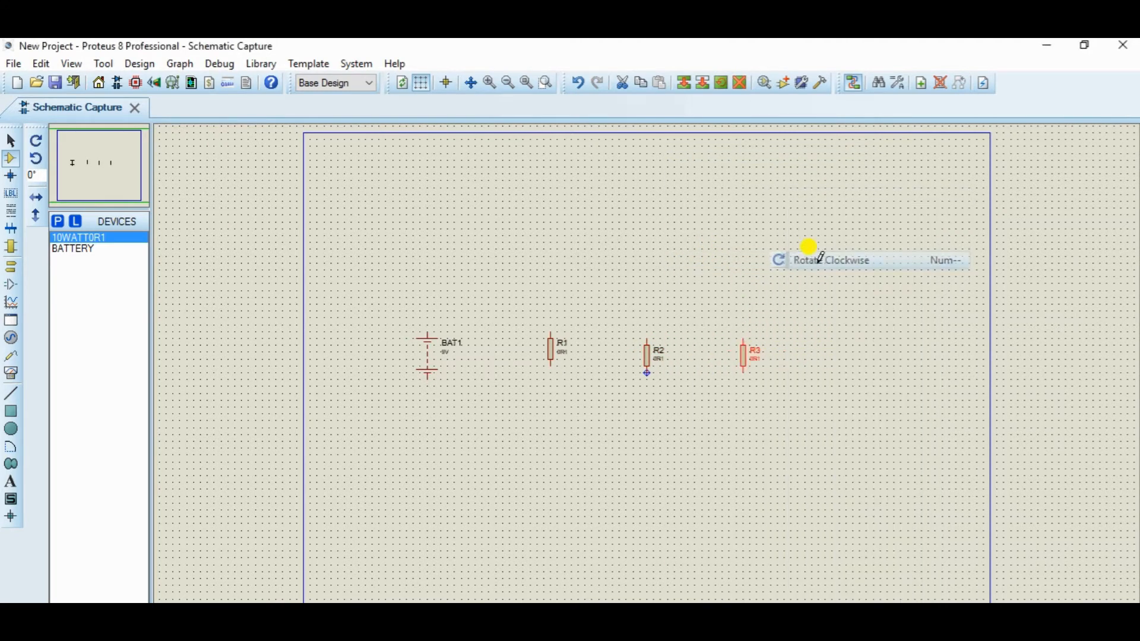
{"action": "left_click", "coordinate": [552, 360]}
{"action": "left_click_drag", "start_coordinate": [551, 364], "coordinate": [556, 375]}
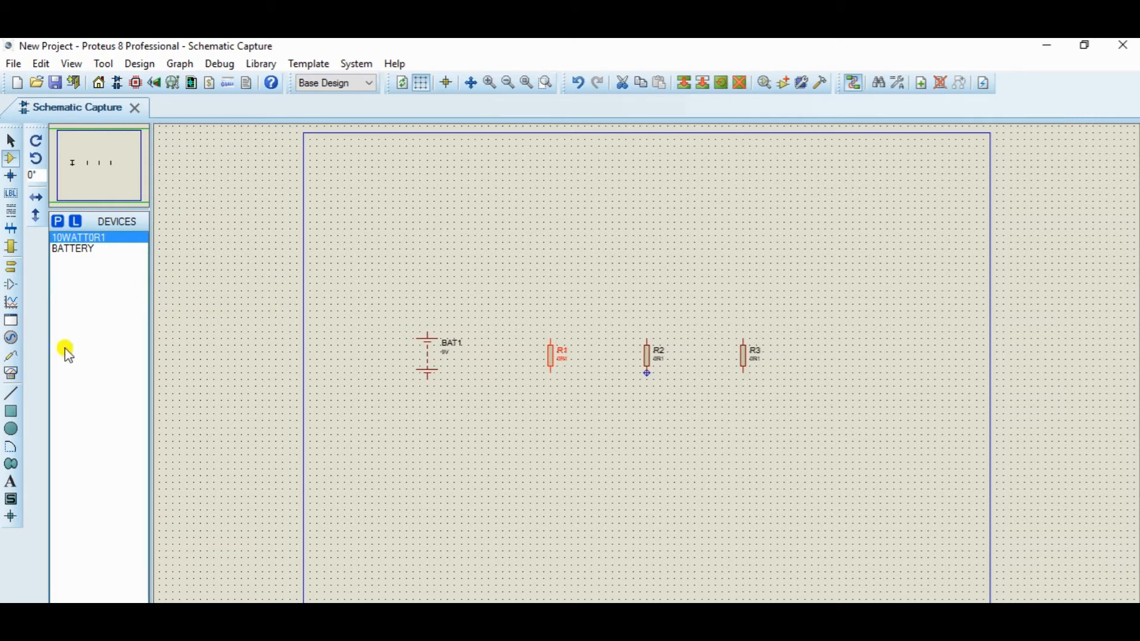
- Place four DC AMMETER instruments, one between the battery and R1 and one above each resistor
{"action": "left_click", "coordinate": [14, 377]}
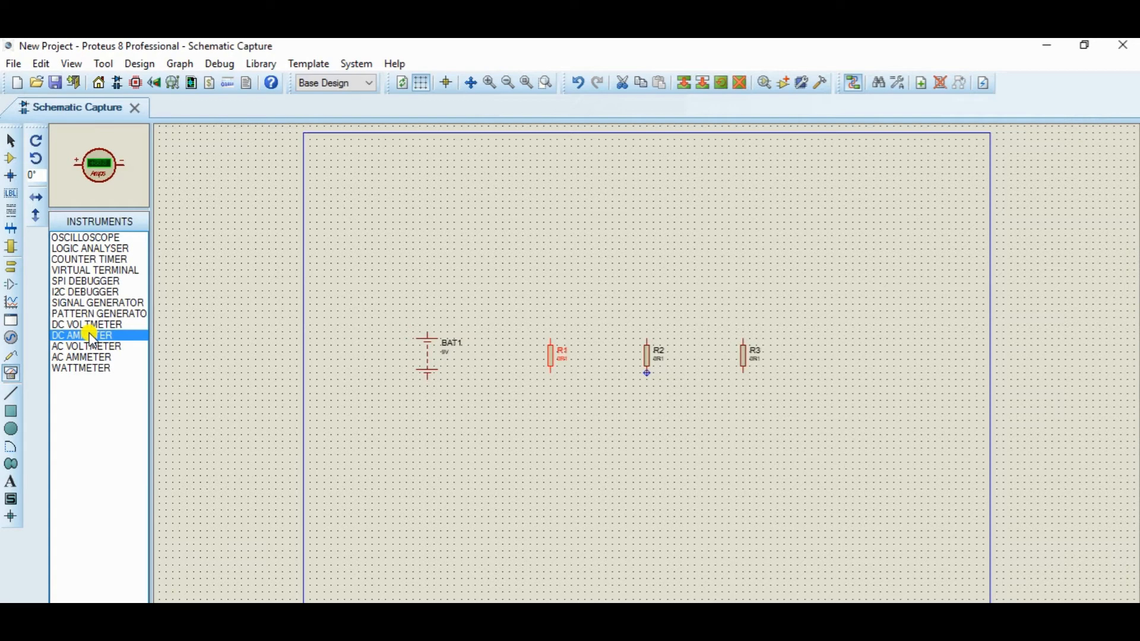
{"action": "left_click", "coordinate": [474, 252]}
{"action": "left_click", "coordinate": [481, 267]}
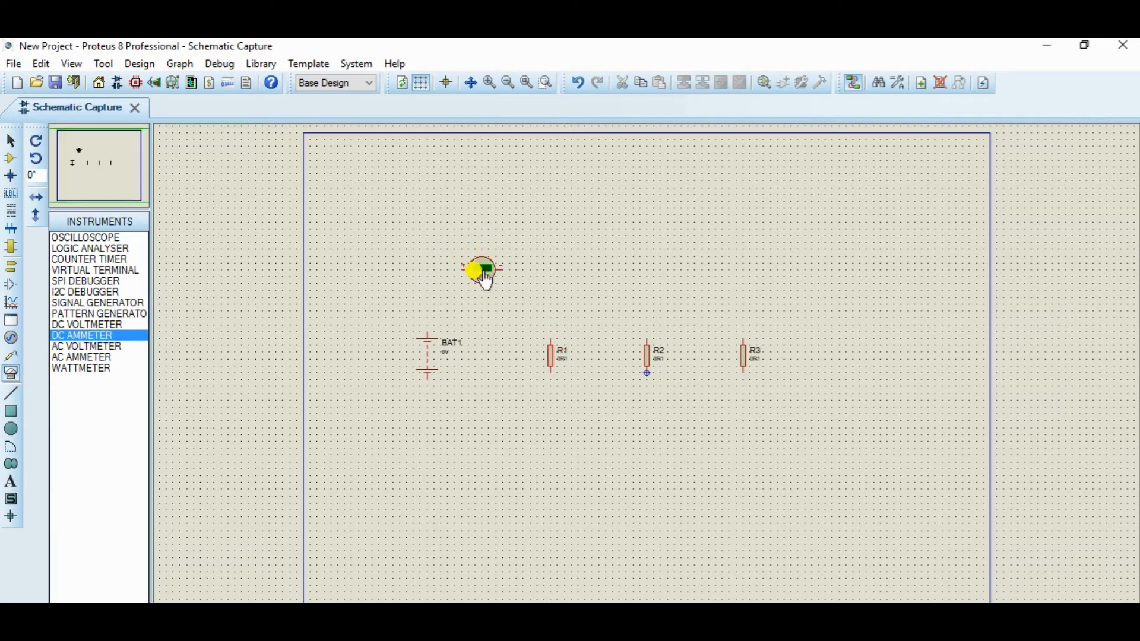
{"action": "left_click", "coordinate": [551, 283]}
{"action": "left_click", "coordinate": [551, 283]}
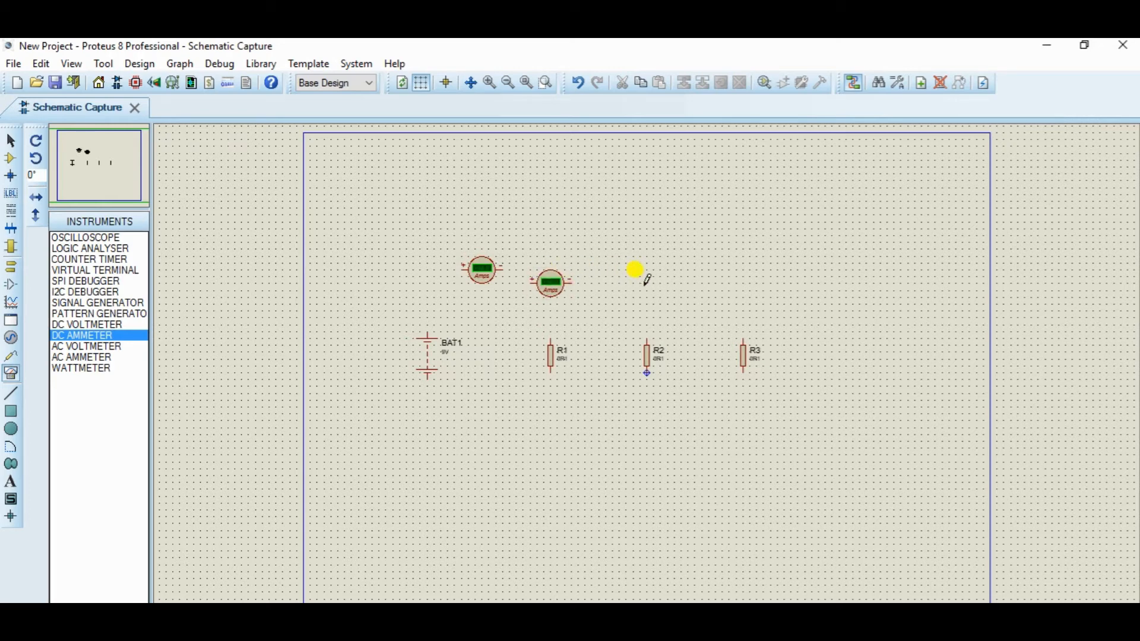
{"action": "left_click", "coordinate": [645, 284]}
{"action": "left_click", "coordinate": [646, 285]}
{"action": "left_click", "coordinate": [745, 294]}
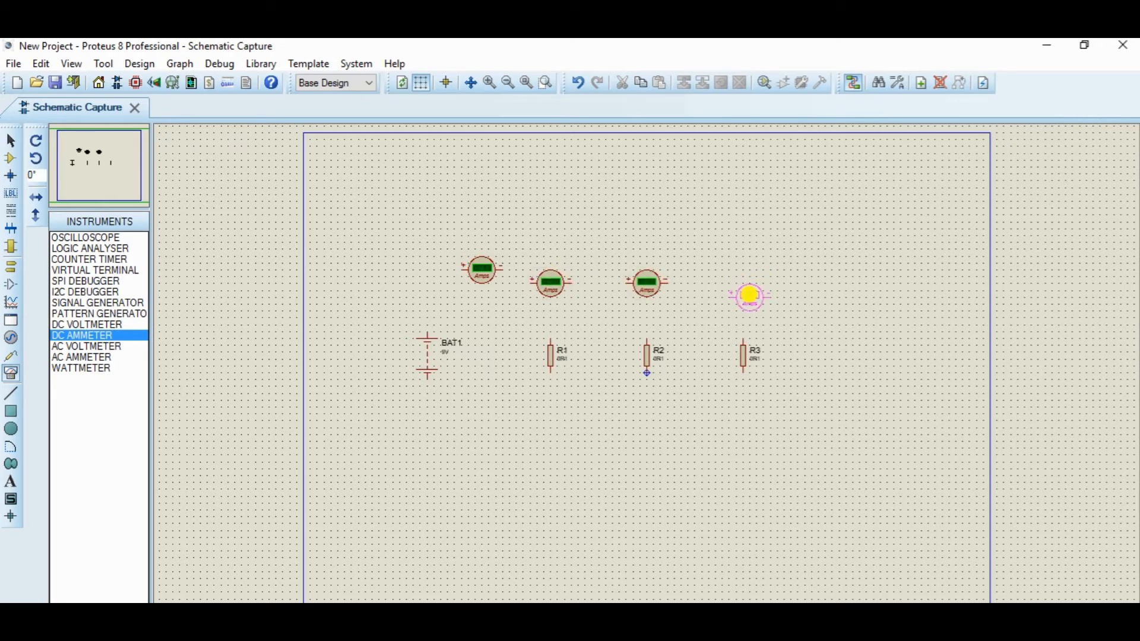
{"action": "left_click", "coordinate": [748, 297]}
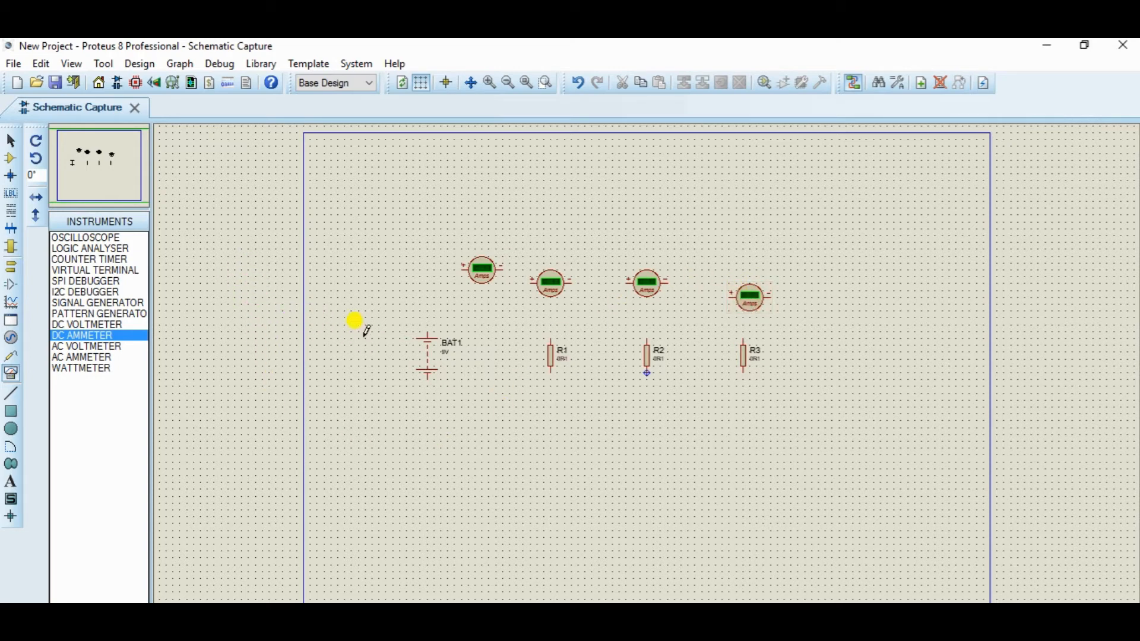
- Move the leftmost ammeter closer to the battery and wire its + terminal to the battery's upper terminal
{"action": "left_click", "coordinate": [10, 158]}
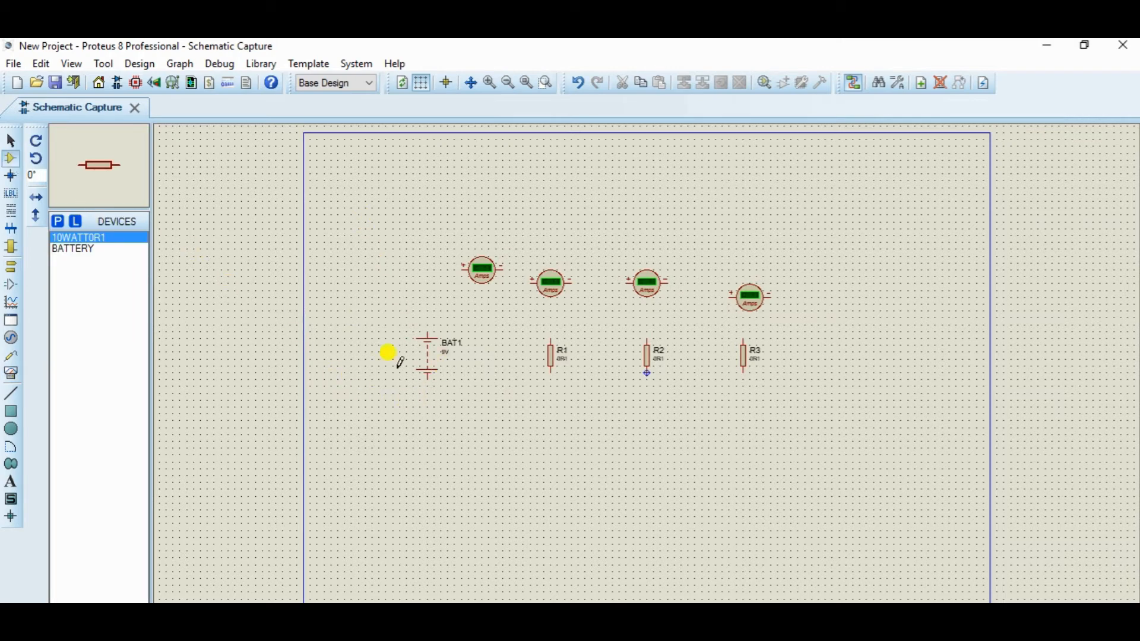
{"action": "left_click_drag", "start_coordinate": [397, 212], "coordinate": [841, 447]}
{"action": "scroll", "coordinate": [730, 415], "scroll_direction": "up", "scroll_amount": 1}
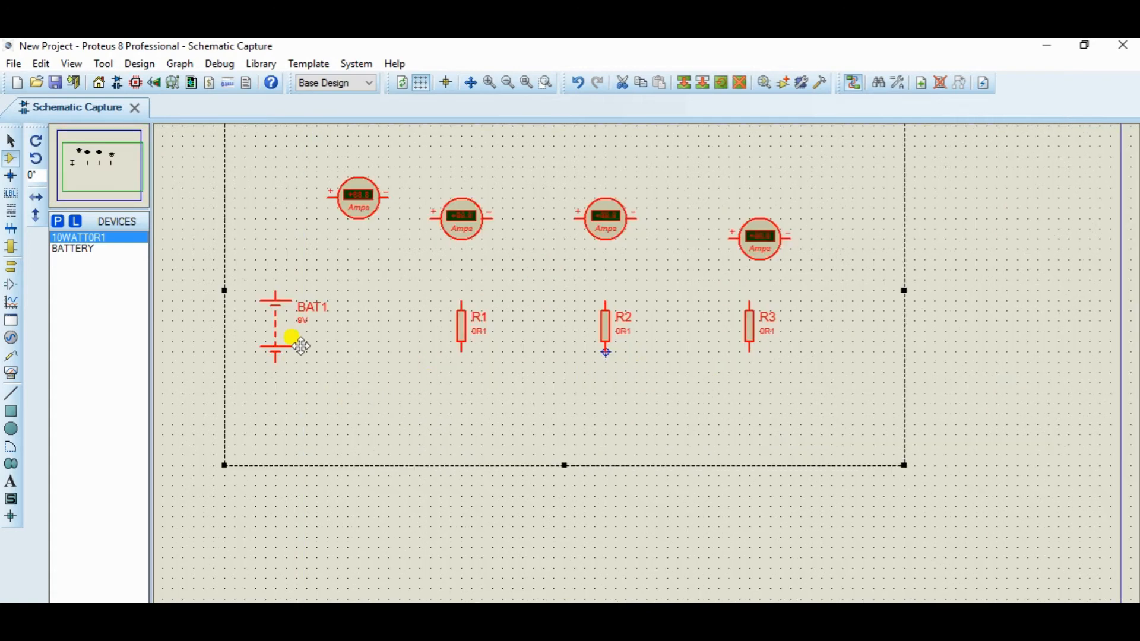
{"action": "left_click", "coordinate": [736, 514]}
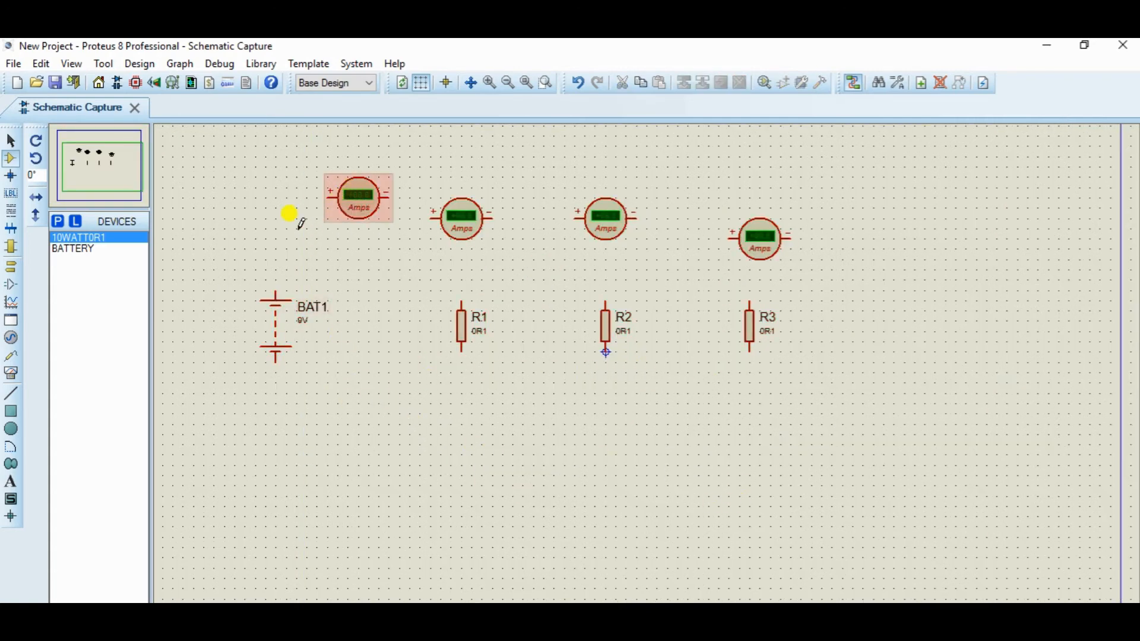
{"action": "left_click", "coordinate": [333, 196]}
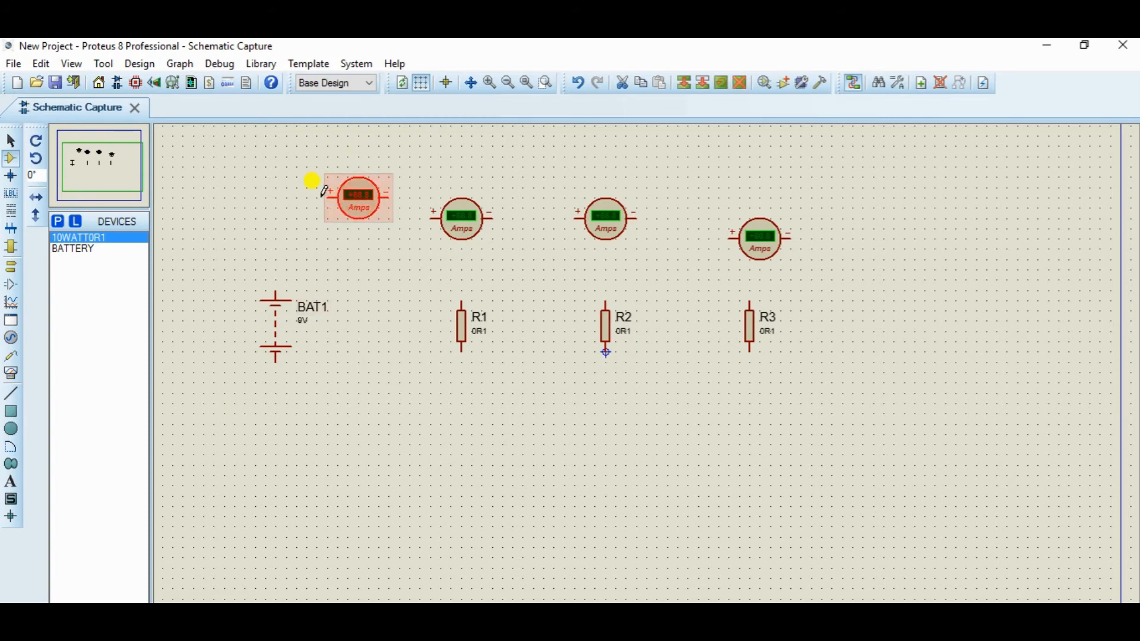
{"action": "left_click_drag", "start_coordinate": [329, 196], "coordinate": [301, 201]}
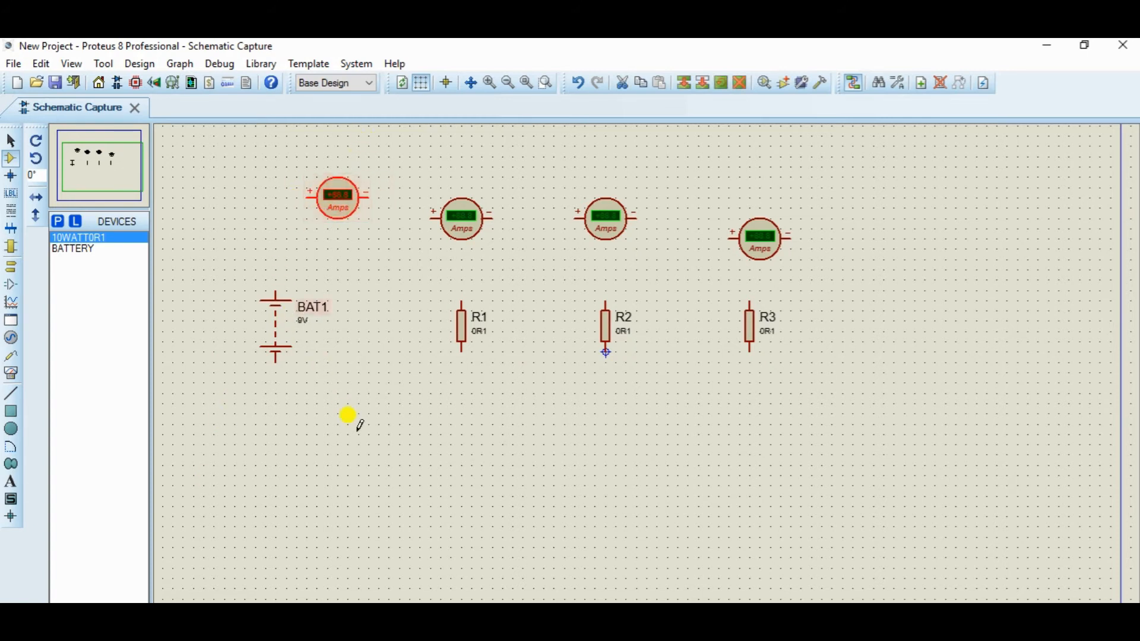
{"action": "left_click", "coordinate": [348, 420]}
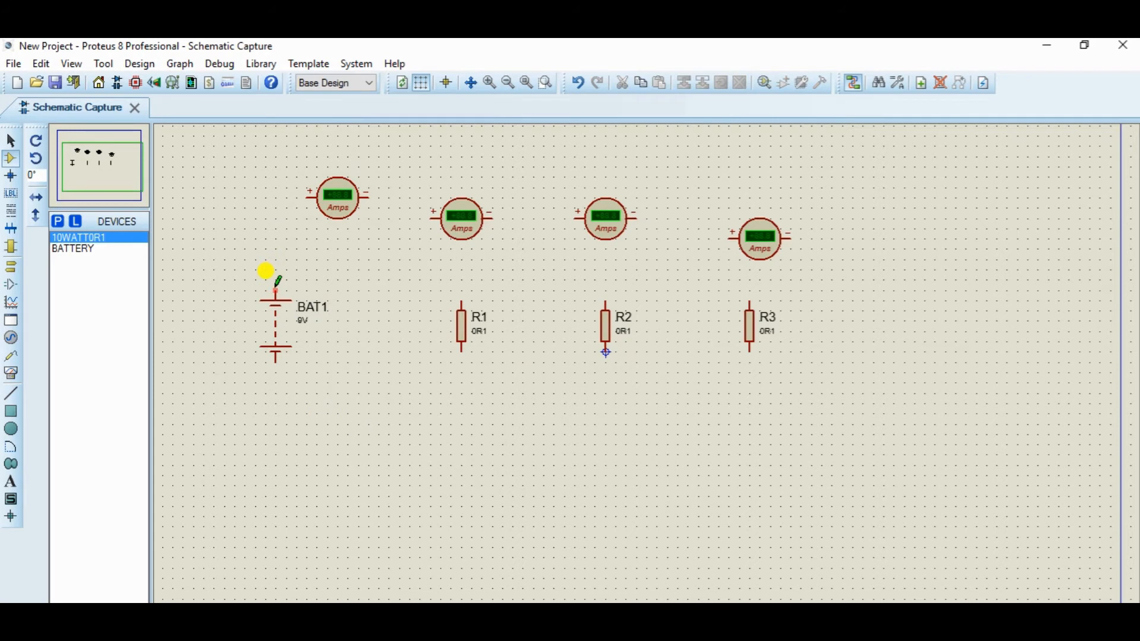
{"action": "left_click", "coordinate": [309, 197]}
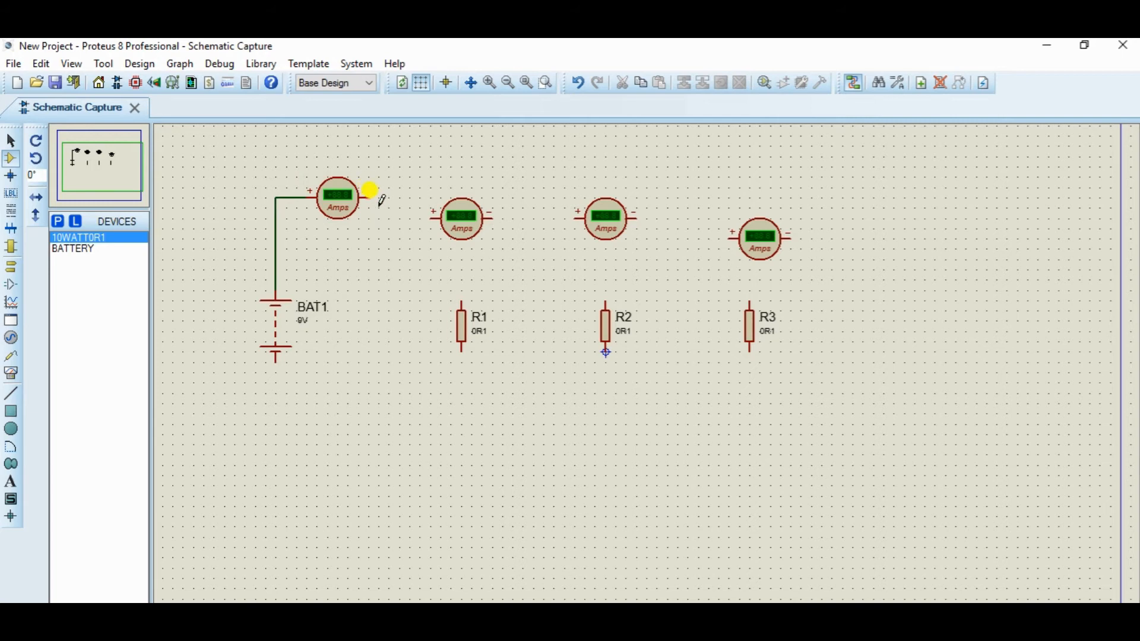
- Rotate the ammeter above R1 clockwise and seat it directly on R1's upper terminal
{"action": "left_click", "coordinate": [459, 215]}
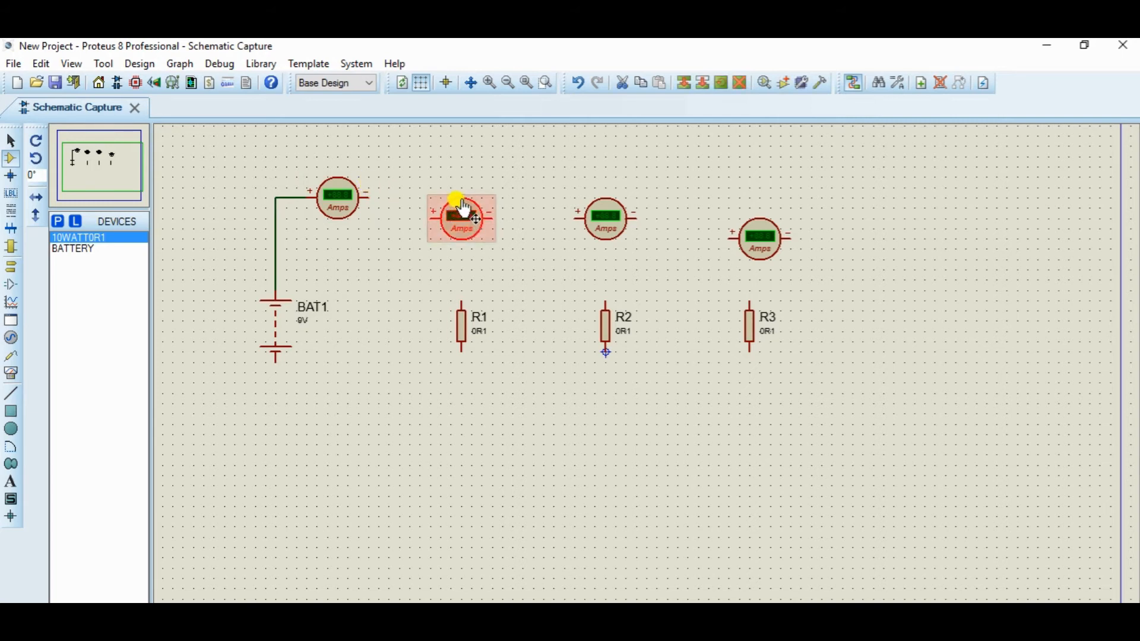
{"action": "left_click_drag", "start_coordinate": [461, 214], "coordinate": [462, 275]}
{"action": "right_click", "coordinate": [472, 228]}
{"action": "left_click", "coordinate": [523, 261]}
- Rotate the ammeters above R2 and R3 clockwise and seat each on its resistor's upper terminal
{"action": "right_click", "coordinate": [592, 196]}
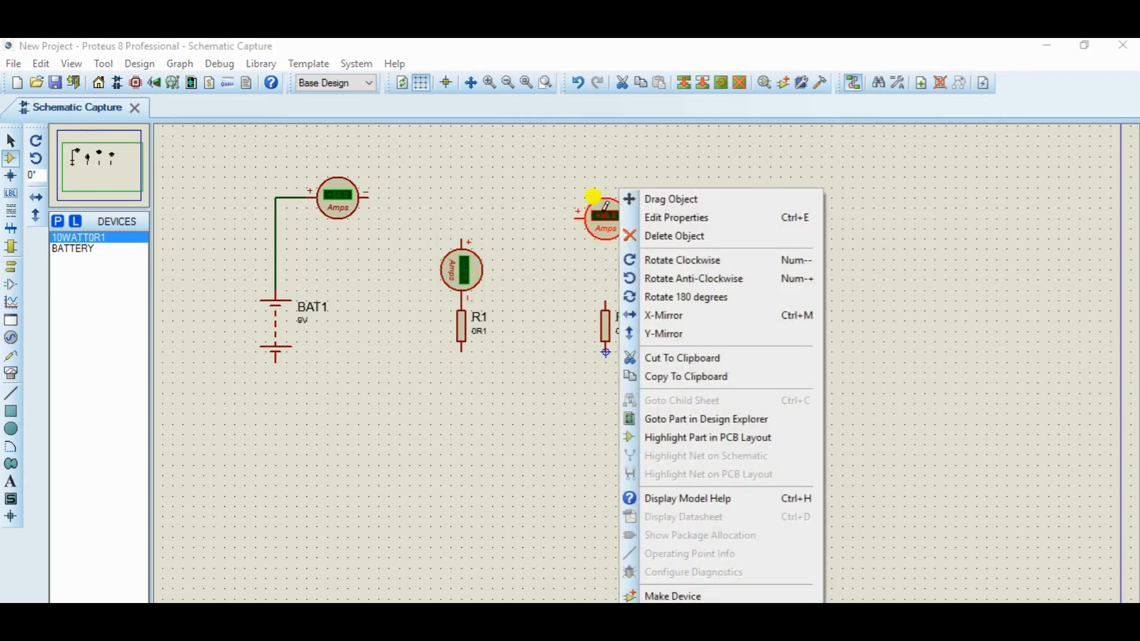
{"action": "left_click", "coordinate": [631, 259]}
{"action": "left_click_drag", "start_coordinate": [618, 249], "coordinate": [616, 295]}
{"action": "right_click", "coordinate": [736, 226]}
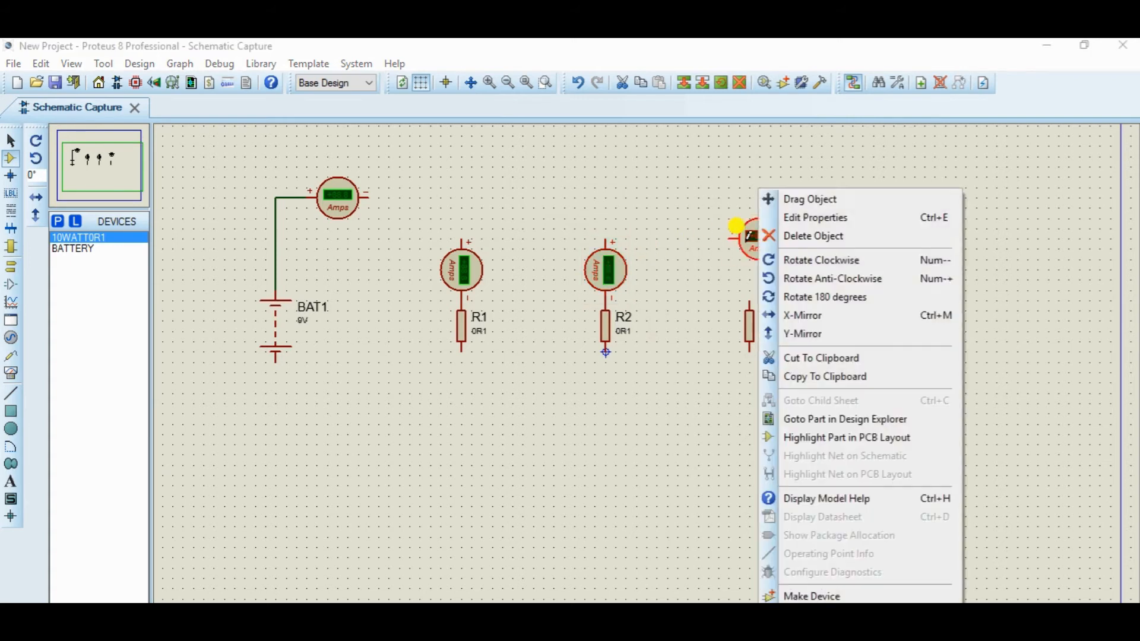
{"action": "left_click", "coordinate": [776, 259]}
{"action": "left_click_drag", "start_coordinate": [755, 244], "coordinate": [747, 272]}
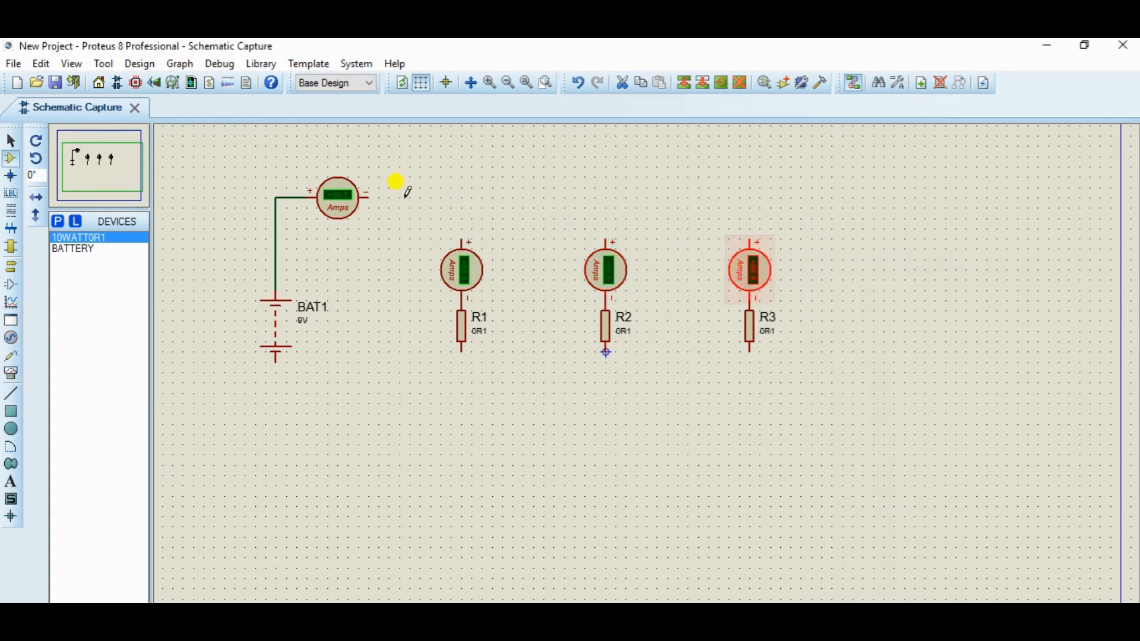
- Wire the battery ammeter's negative terminal to the + terminals of the R1, R2 and R3 ammeters in parallel
{"action": "left_click", "coordinate": [370, 196]}
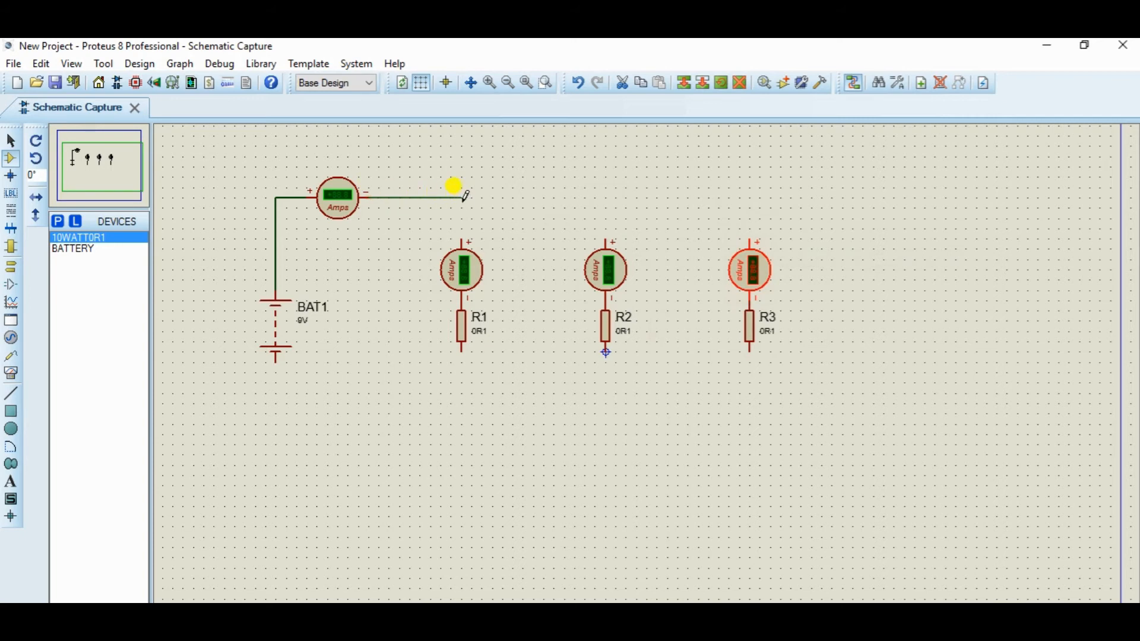
{"action": "left_click", "coordinate": [462, 197]}
{"action": "left_click", "coordinate": [462, 237]}
{"action": "left_click", "coordinate": [464, 197]}
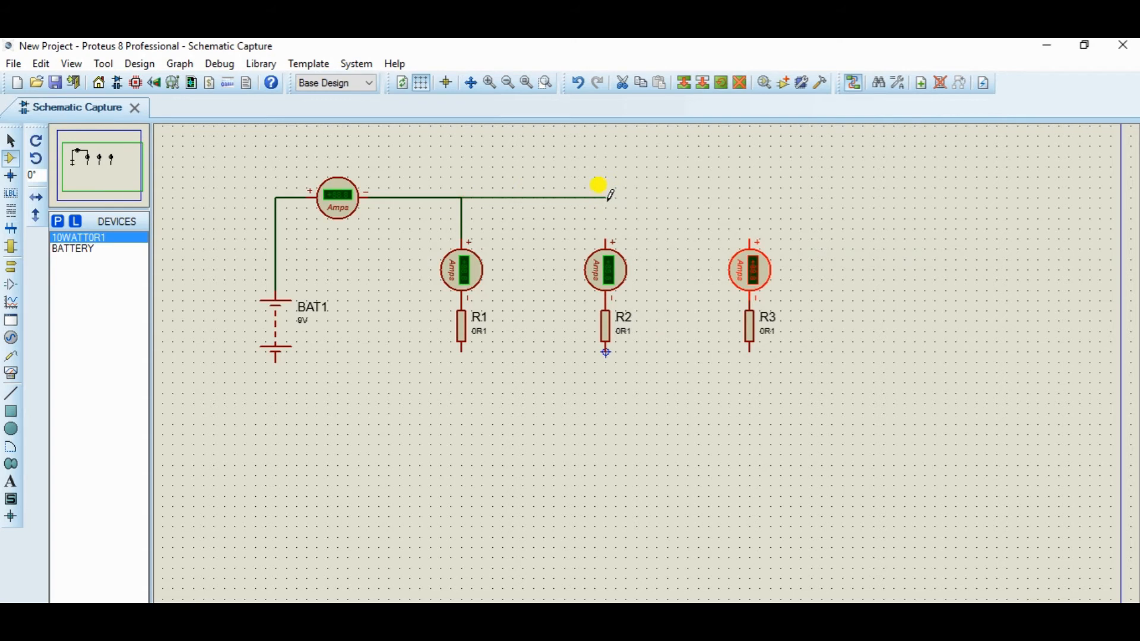
{"action": "left_click", "coordinate": [606, 239]}
{"action": "left_click", "coordinate": [605, 197]}
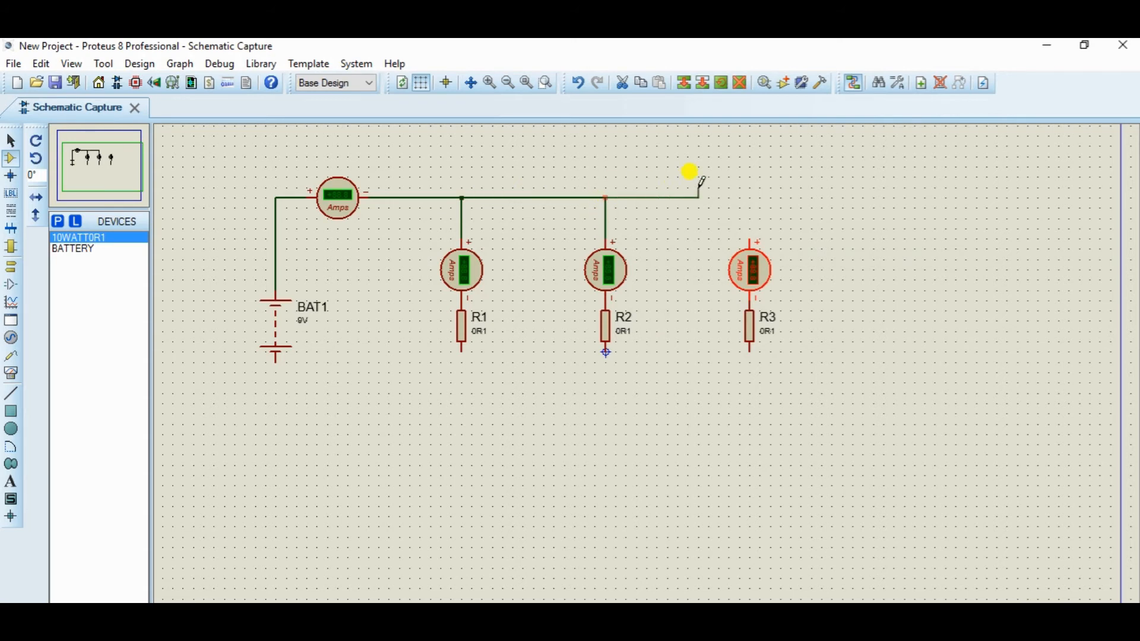
{"action": "left_click", "coordinate": [750, 240]}
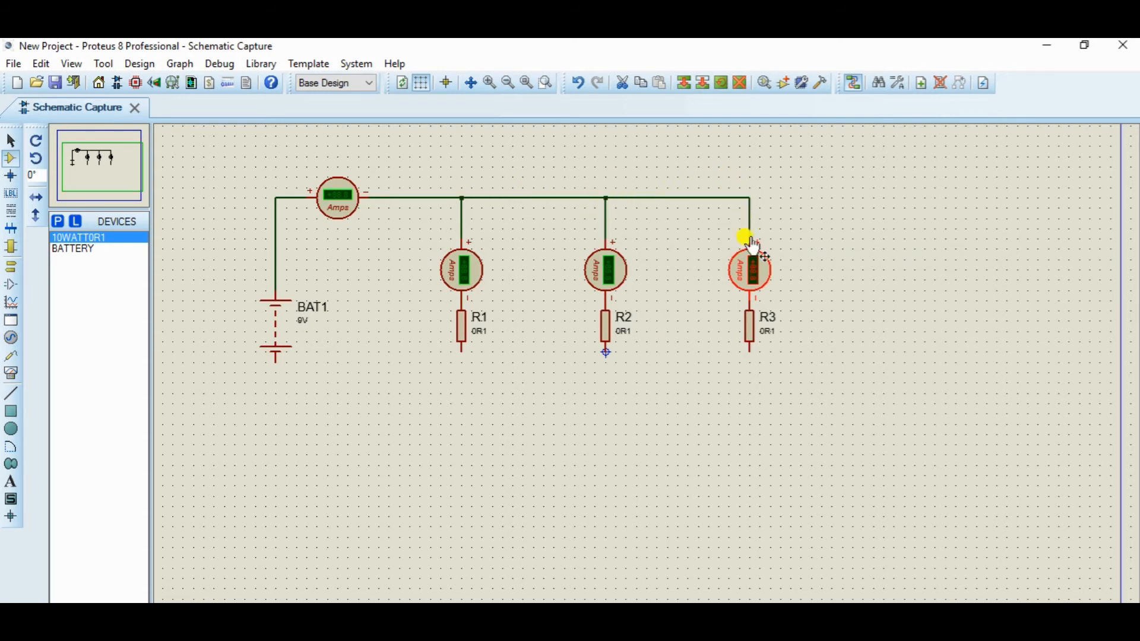
- Wire R3's lower terminal to R2's lower terminal with a line running below the resistors
{"action": "left_click", "coordinate": [750, 352]}
{"action": "left_click", "coordinate": [750, 434]}
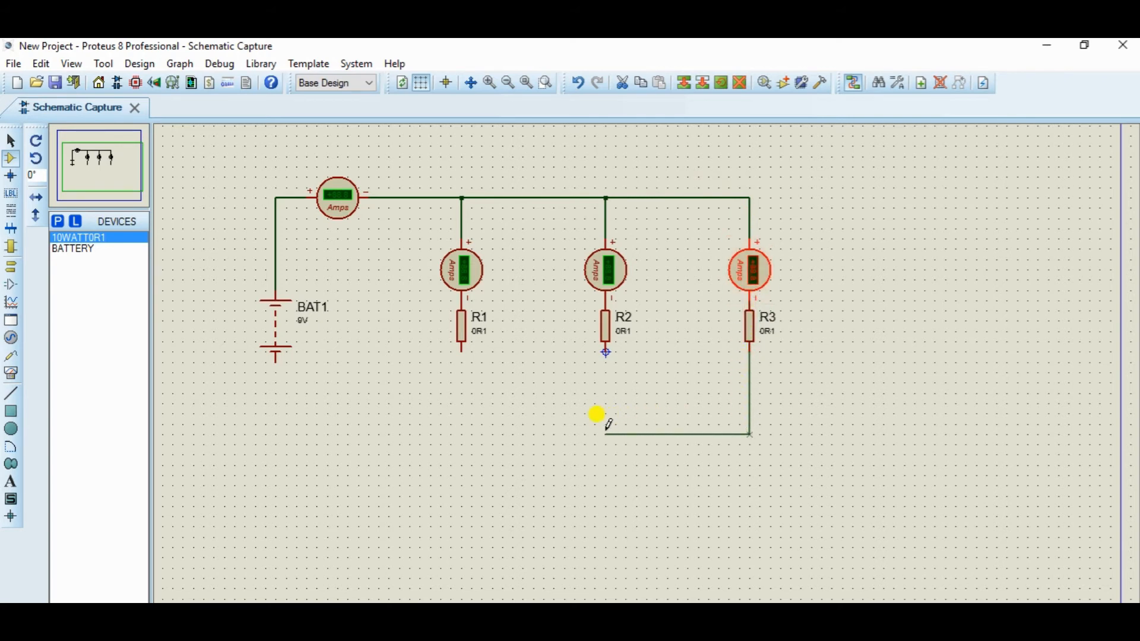
{"action": "left_click", "coordinate": [606, 351]}
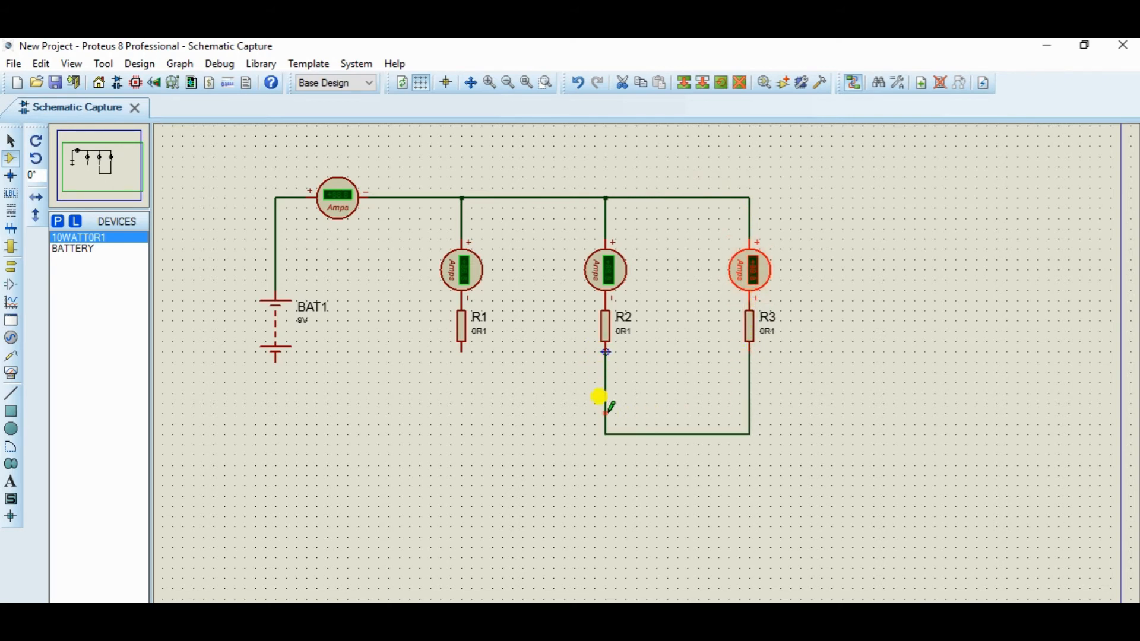
- Extend the bottom return wire from R2's branch to R1's lower terminal and on to the battery's lower terminal
{"action": "left_click", "coordinate": [605, 434]}
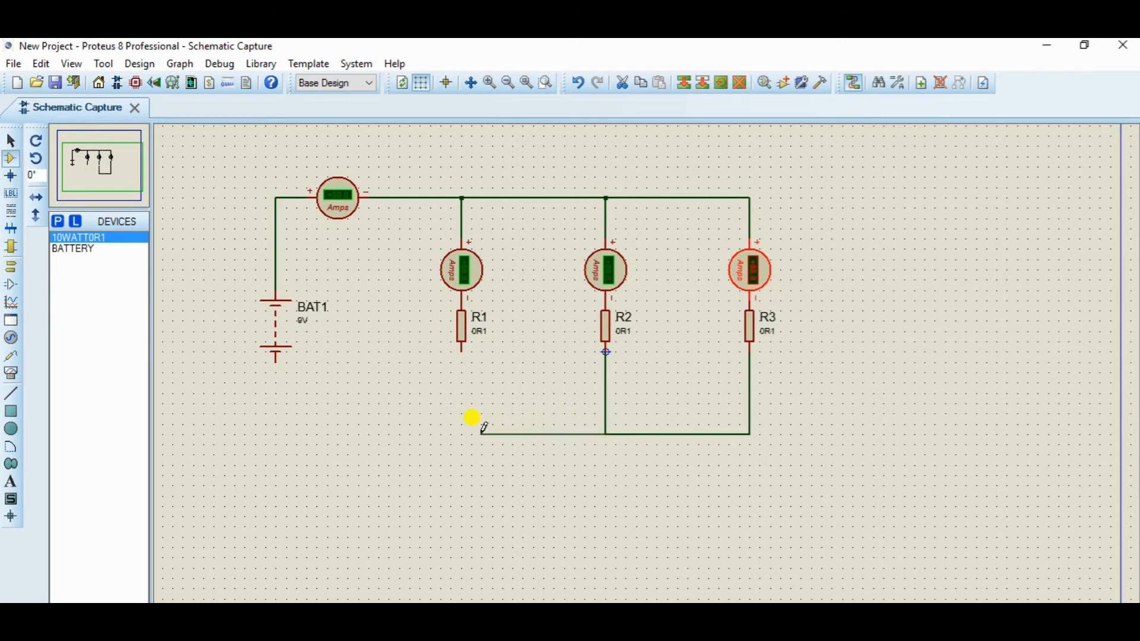
{"action": "left_click", "coordinate": [461, 434]}
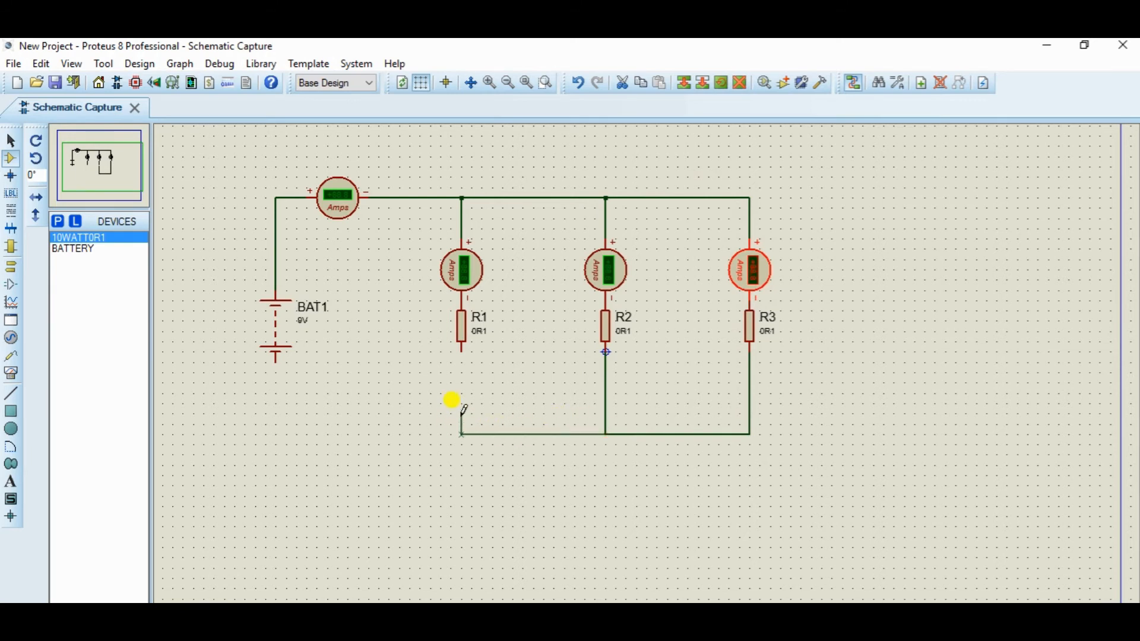
{"action": "left_click", "coordinate": [461, 350]}
{"action": "left_click", "coordinate": [461, 434]}
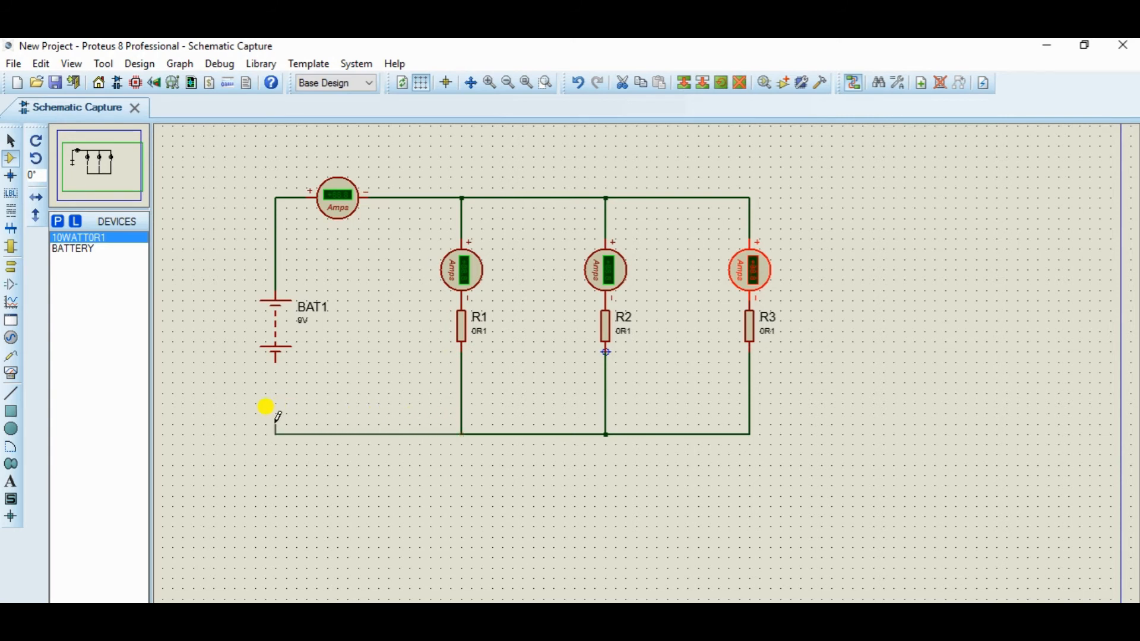
{"action": "left_click", "coordinate": [275, 359]}
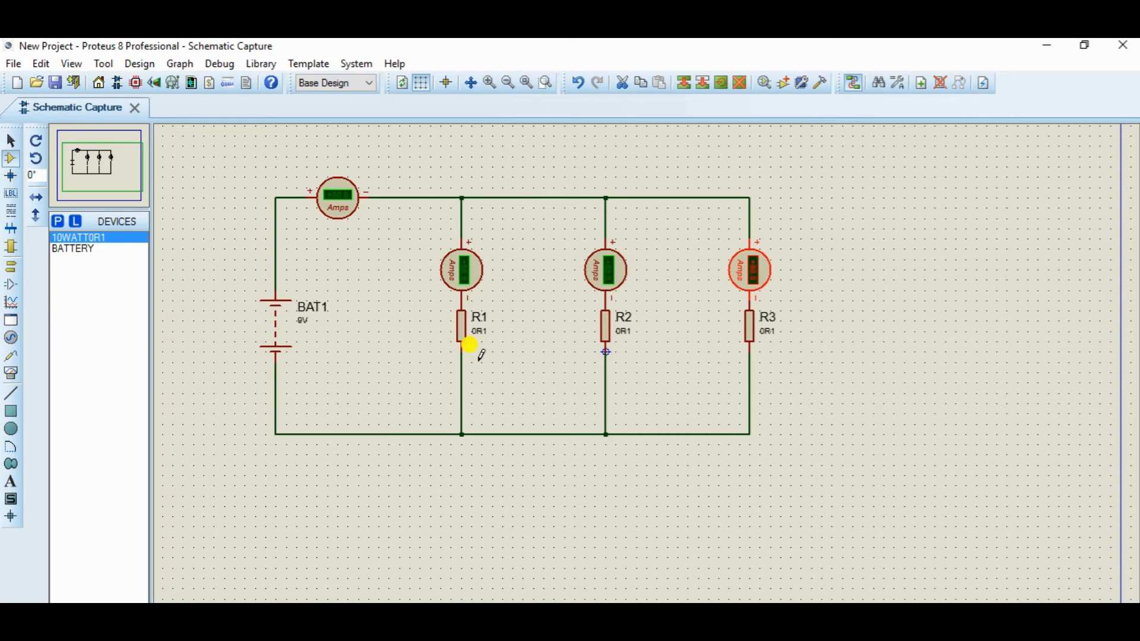
- Set the resistance of R1 to 220R1
{"action": "double_click", "coordinate": [458, 337]}
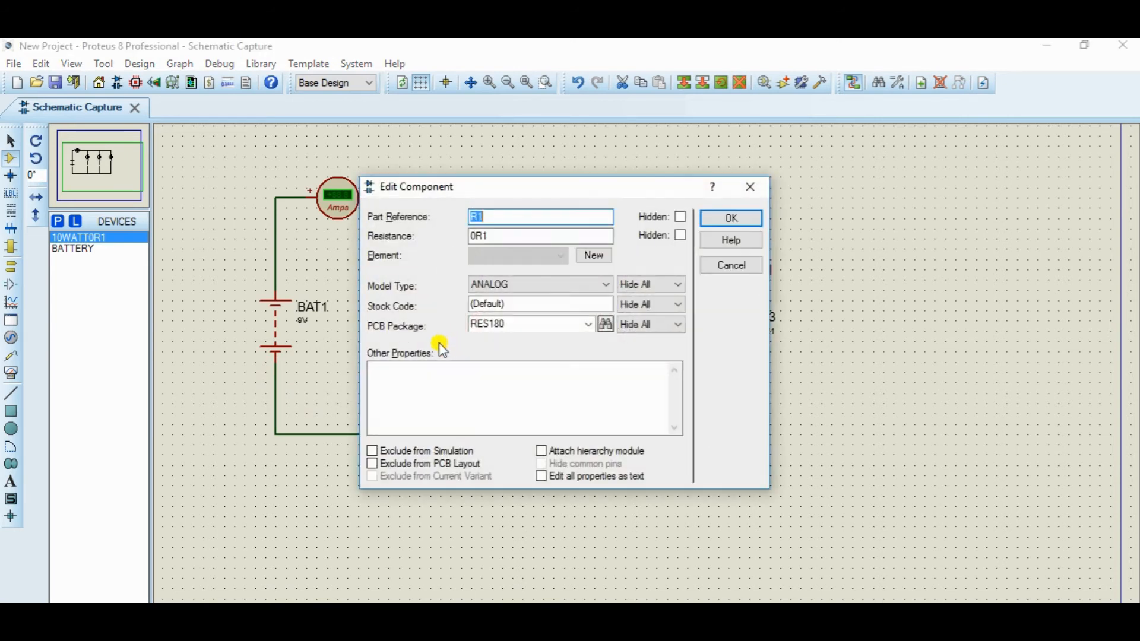
{"action": "left_click", "coordinate": [475, 236]}
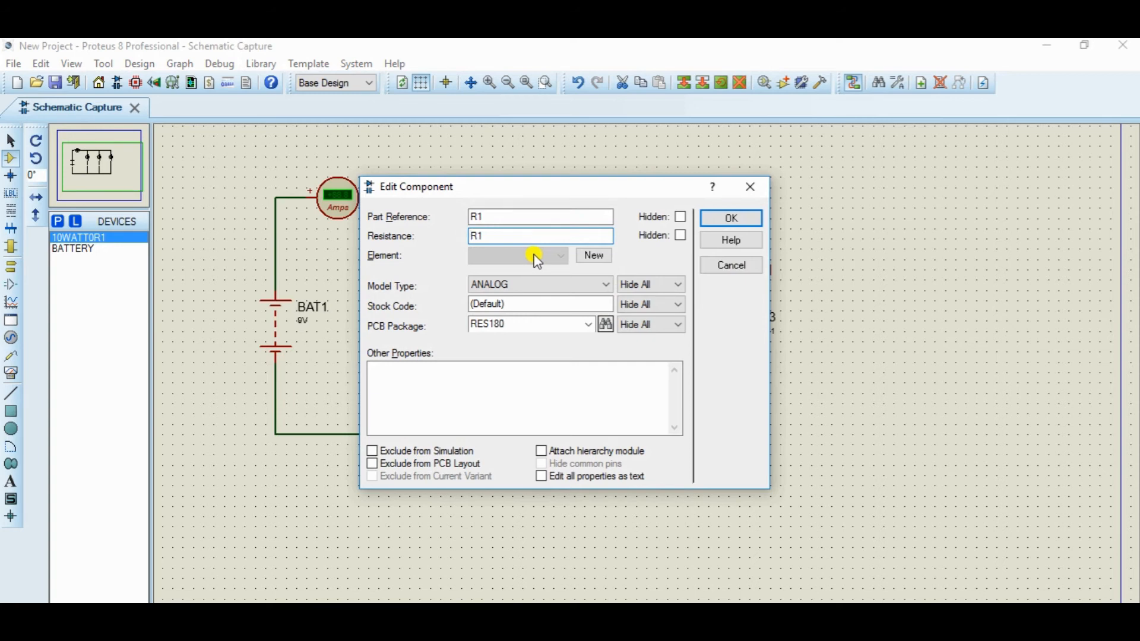
{"action": "type", "text": "220"}
{"action": "left_click", "coordinate": [730, 220]}
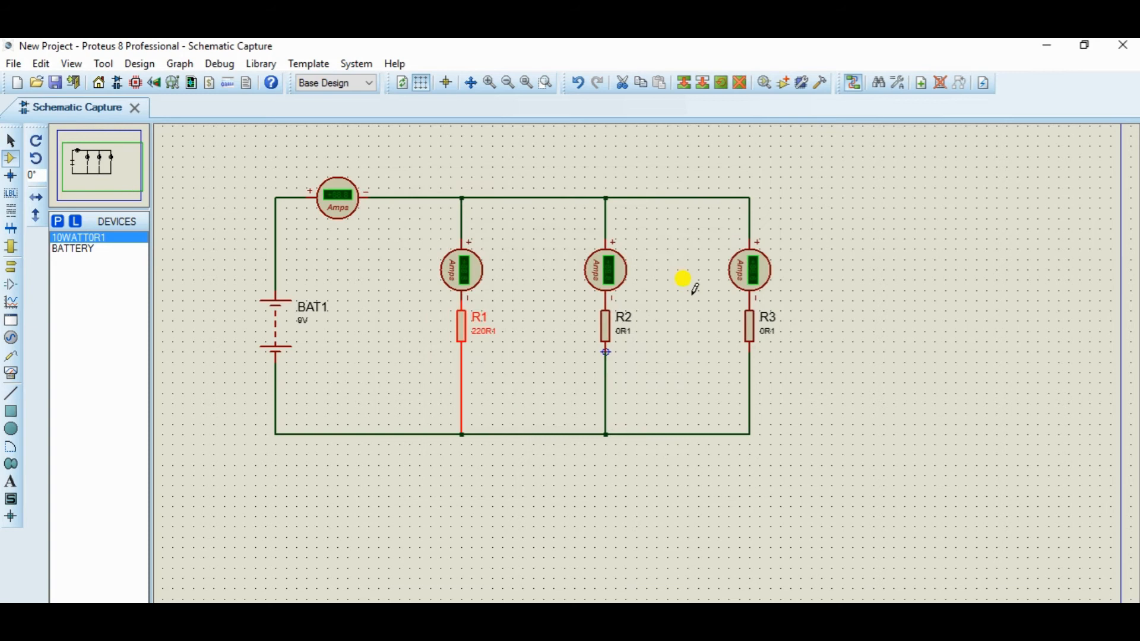
- Set the resistance of R2 to 2200R1
{"action": "left_click", "coordinate": [602, 325]}
{"action": "left_click", "coordinate": [605, 333]}
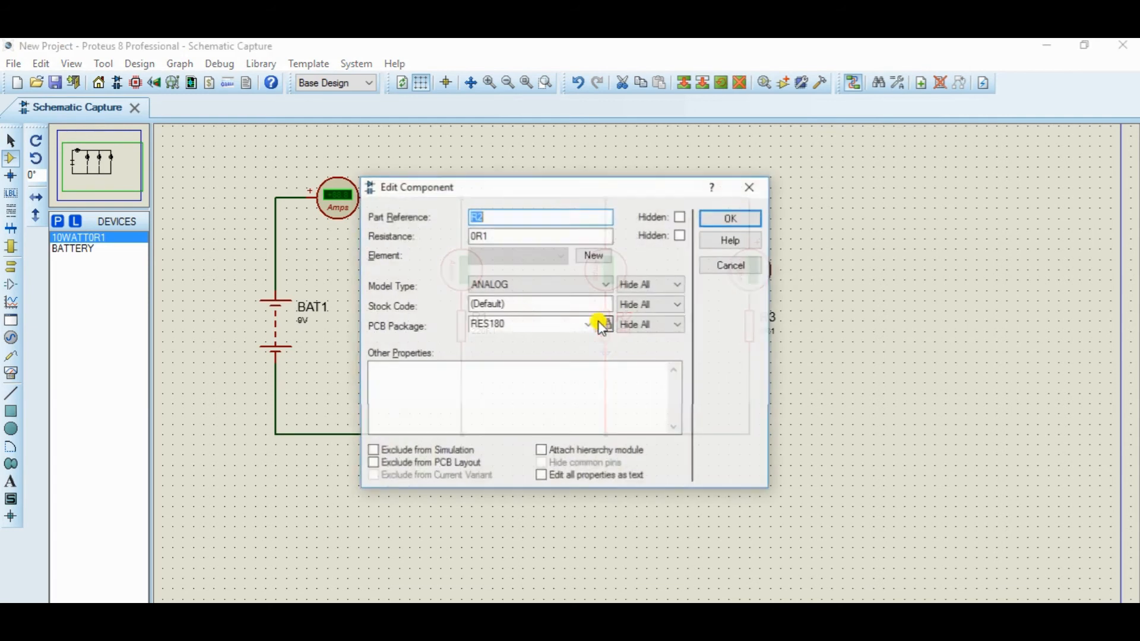
{"action": "left_click", "coordinate": [518, 237]}
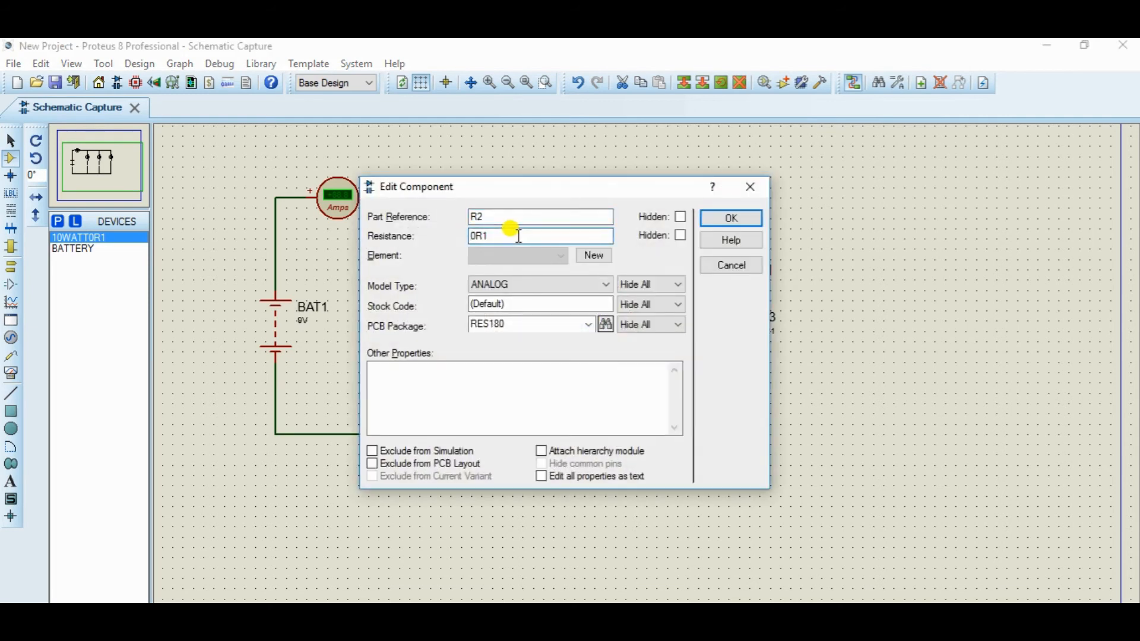
{"action": "key", "text": "Home"}
{"action": "type", "text": "220"}
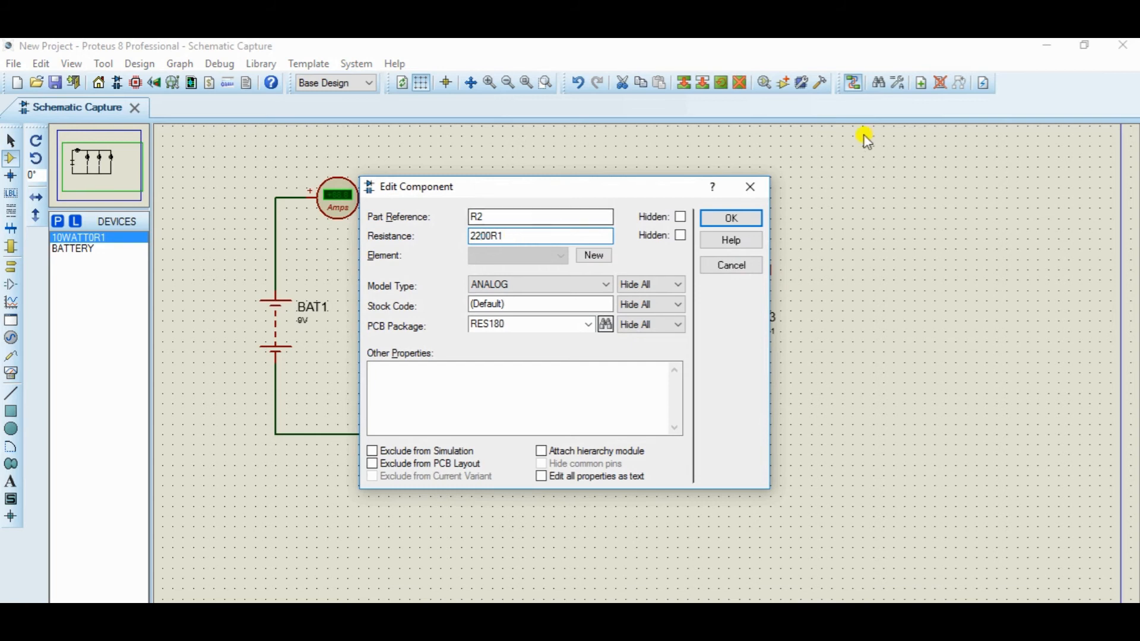
{"action": "left_click", "coordinate": [730, 218]}
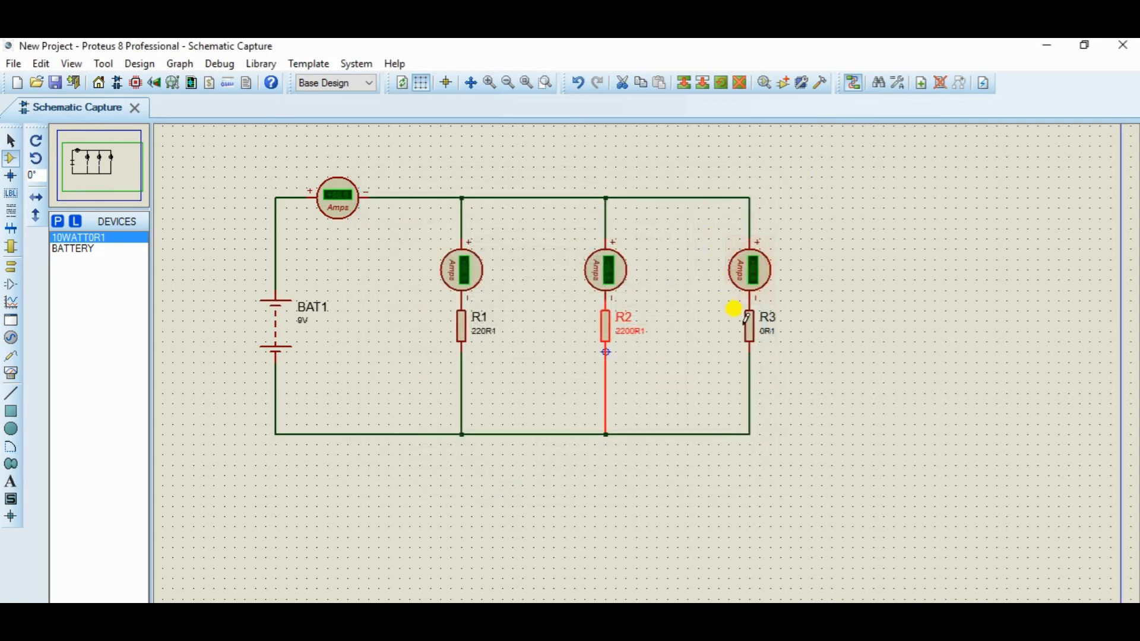
- Set the resistance of R3 to 100R1
{"action": "left_click", "coordinate": [749, 330]}
{"action": "left_click", "coordinate": [750, 333]}
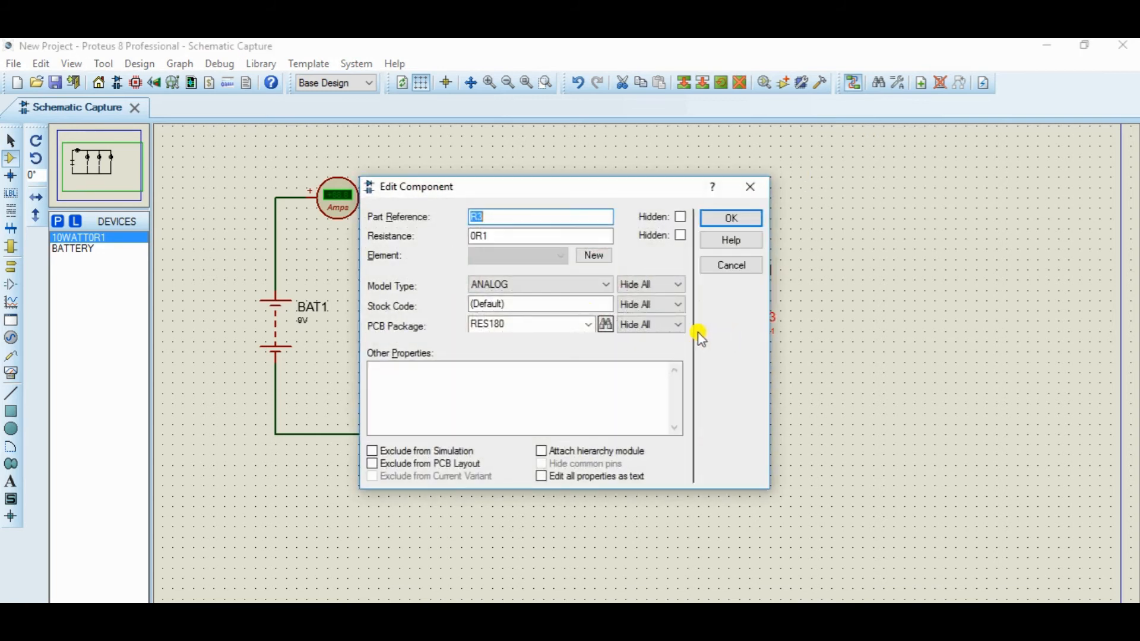
{"action": "left_click", "coordinate": [499, 236]}
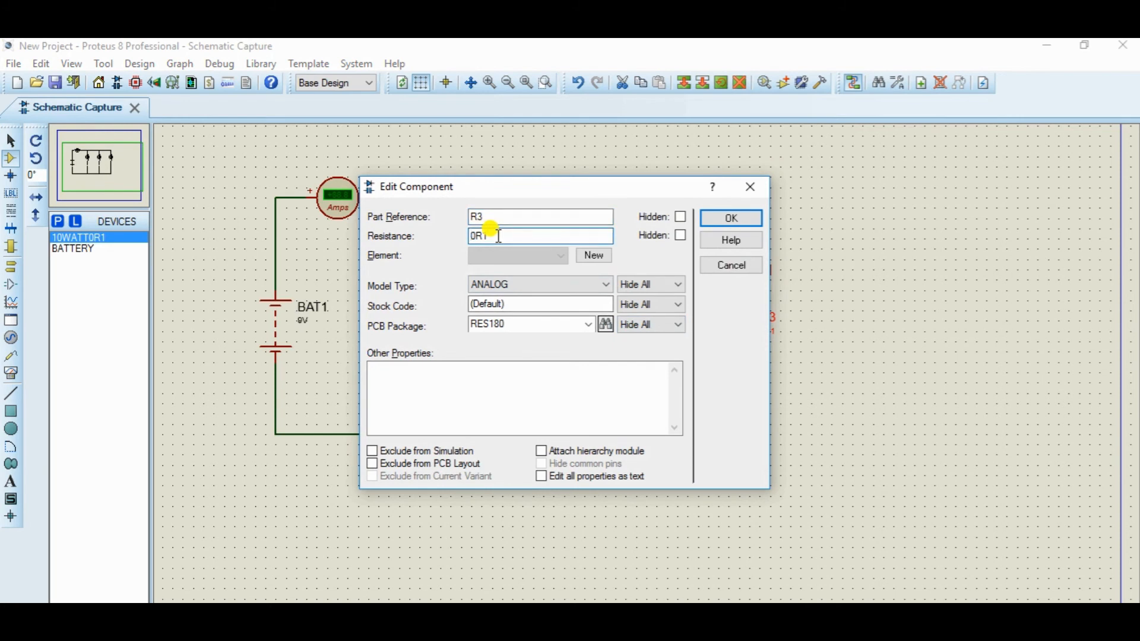
{"action": "key", "text": "Home"}
{"action": "type", "text": "1"}
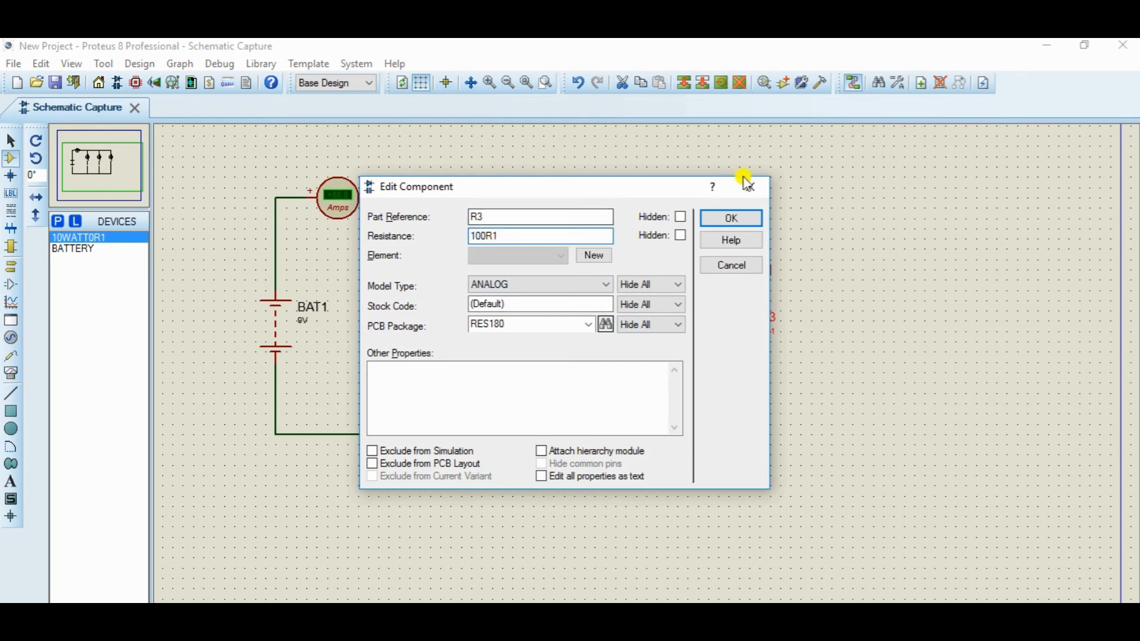
{"action": "left_click", "coordinate": [757, 220]}
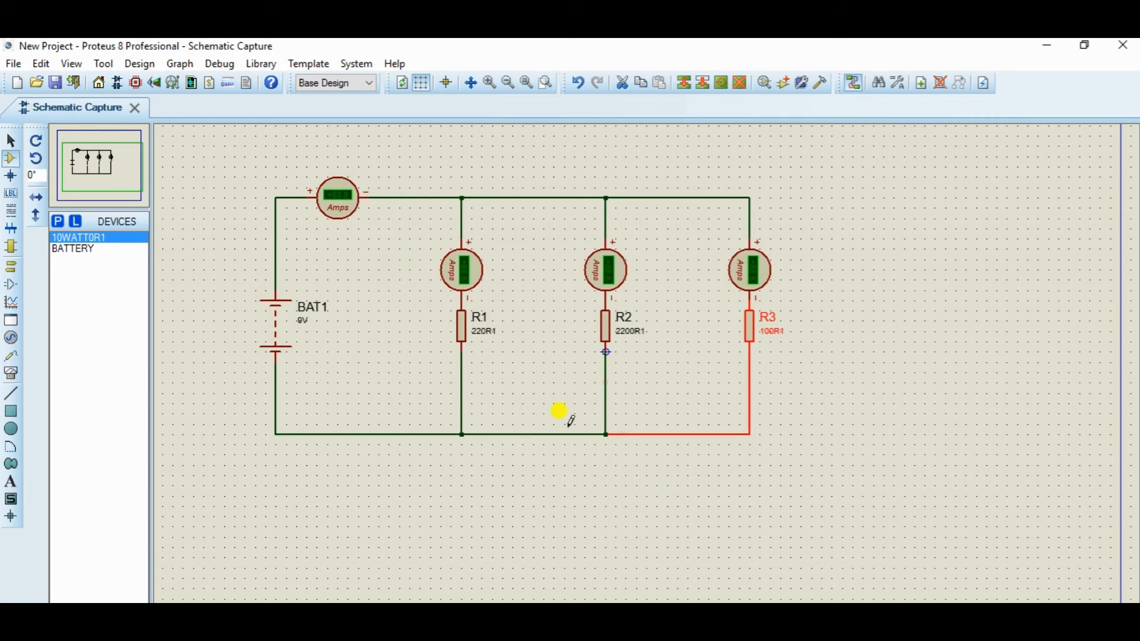
- Deselect R3 and run the simulation of the finished parallel circuit
{"action": "left_click", "coordinate": [855, 419]}
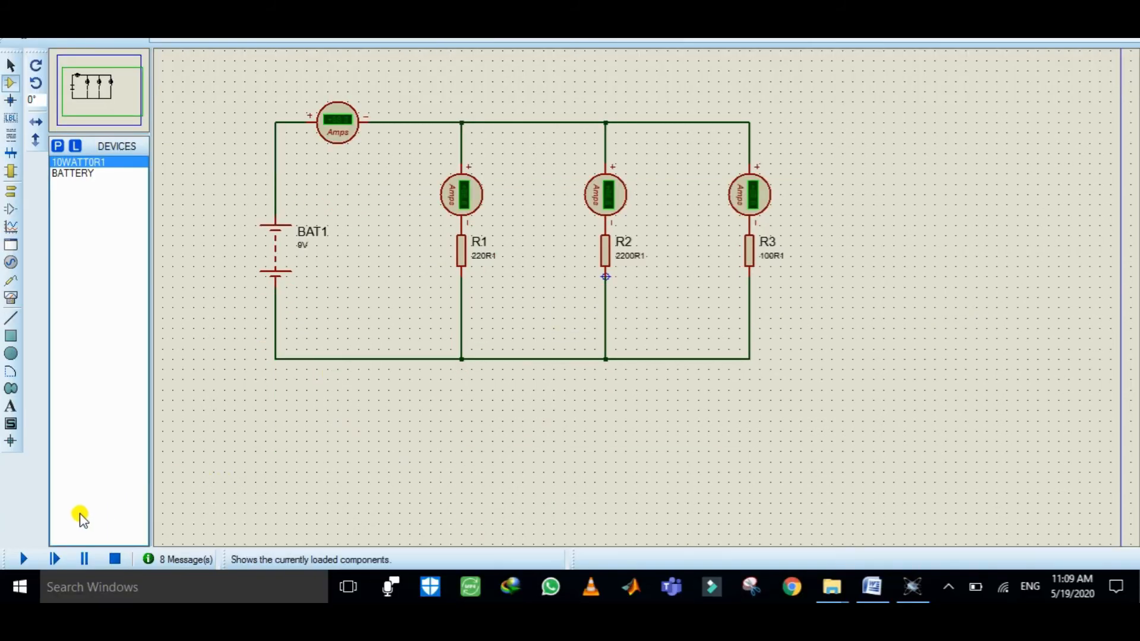
{"action": "left_click", "coordinate": [24, 559]}
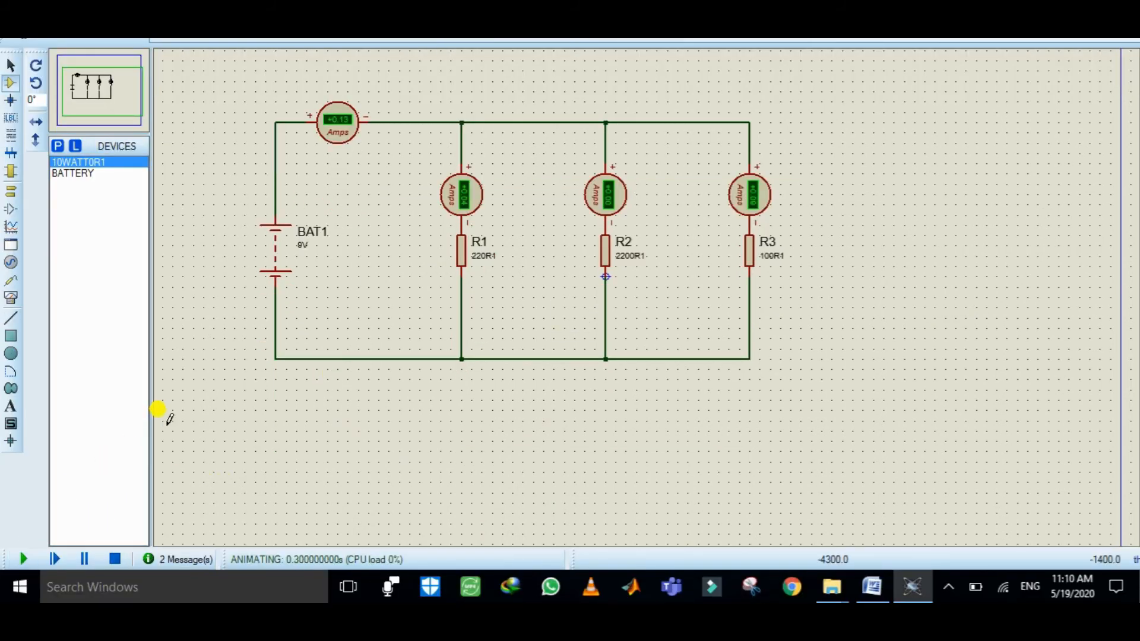